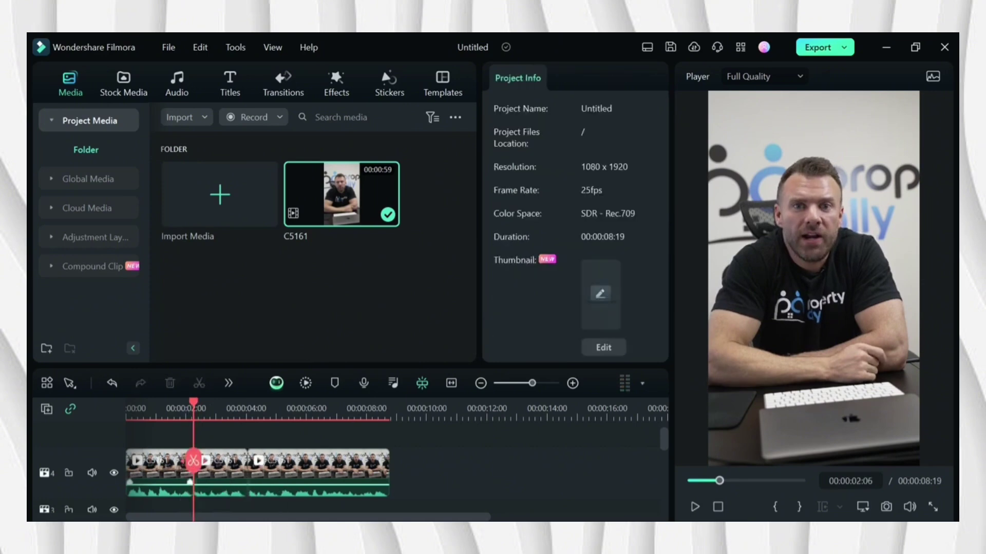
- Select every clip on the timeline holding the C5161 talking-head clip
key(ctrl+a)
- Generate captions from the clip's audio with Speech-to-Text
right_click(297, 473)
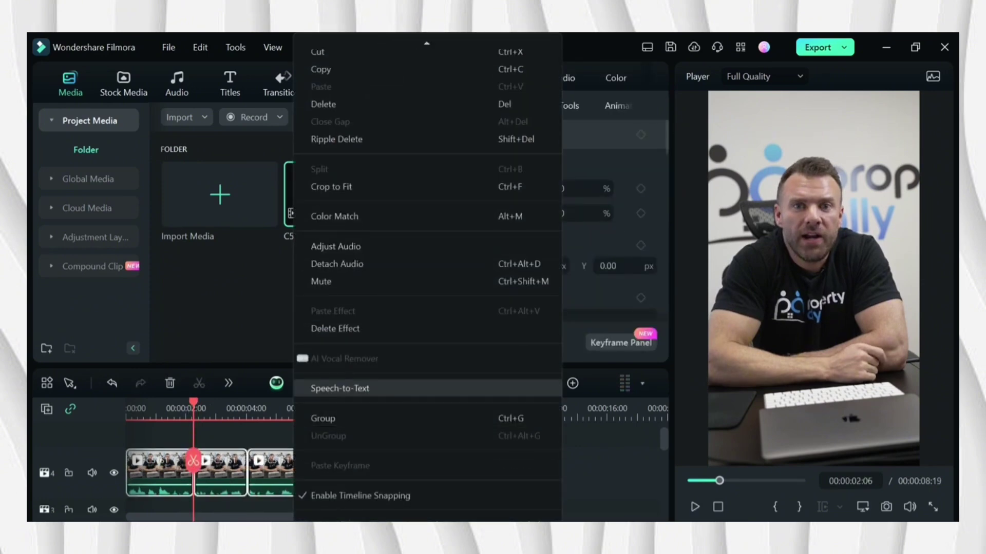
click(341, 386)
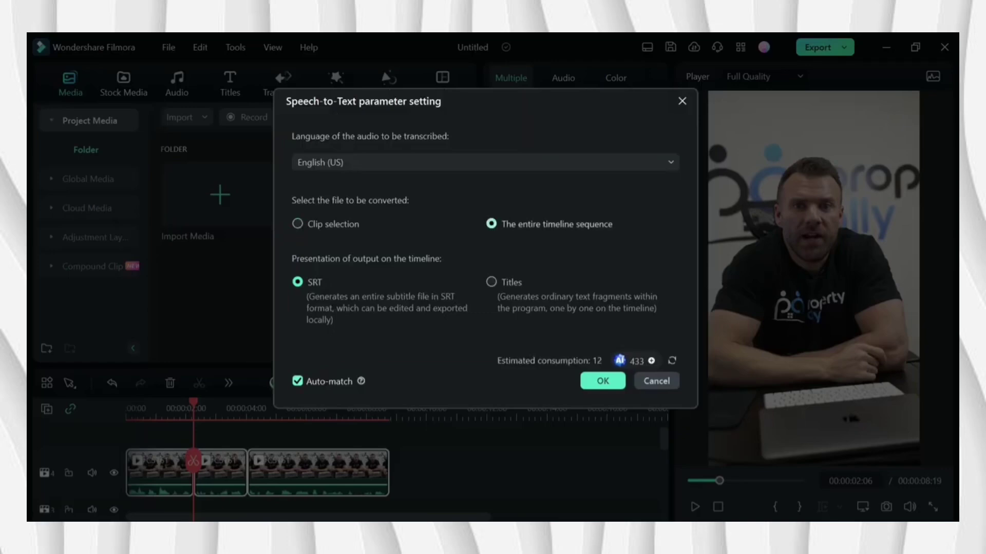
click(603, 381)
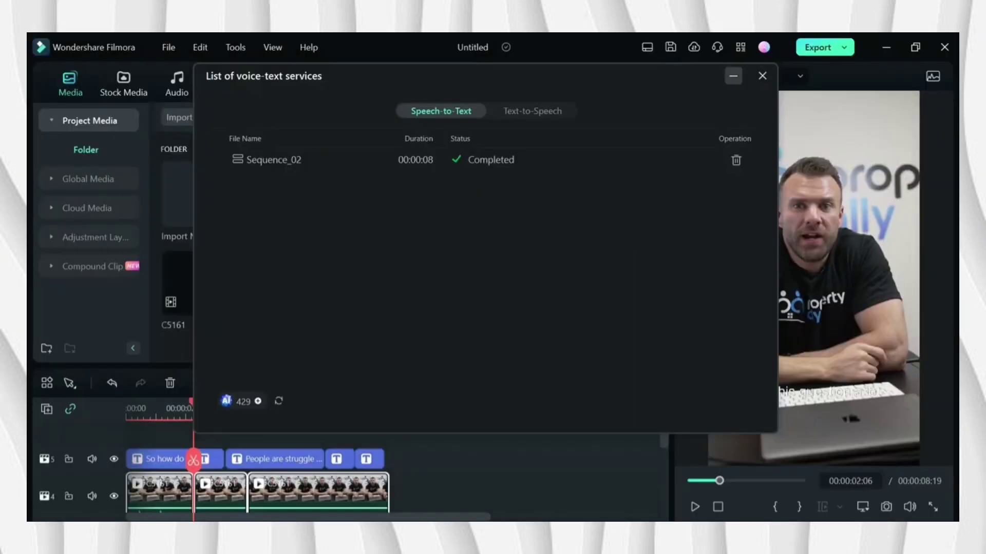
click(733, 75)
- Set all five captions to Montserrat at size 62, then select the first caption 'So how do'
click(159, 459)
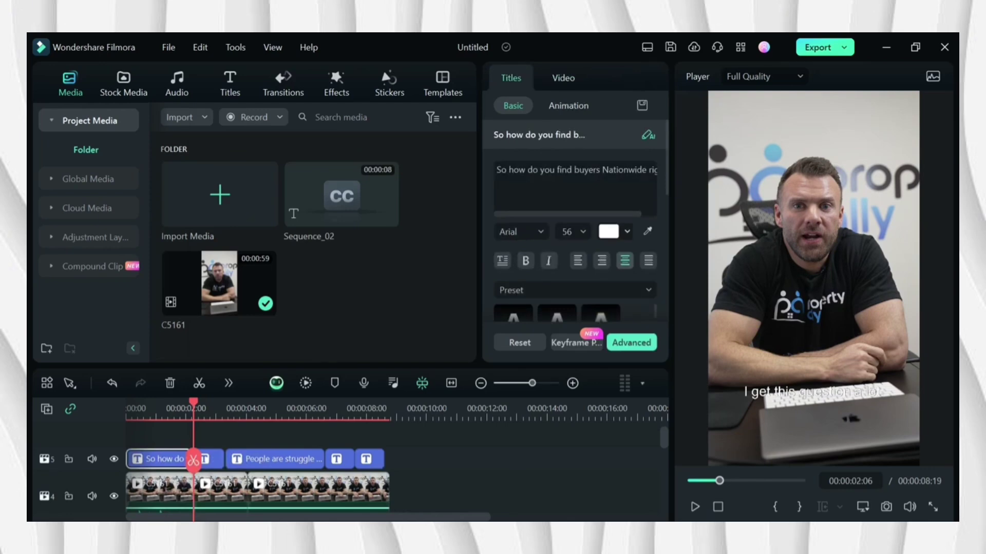
key(ctrl+a)
click(510, 78)
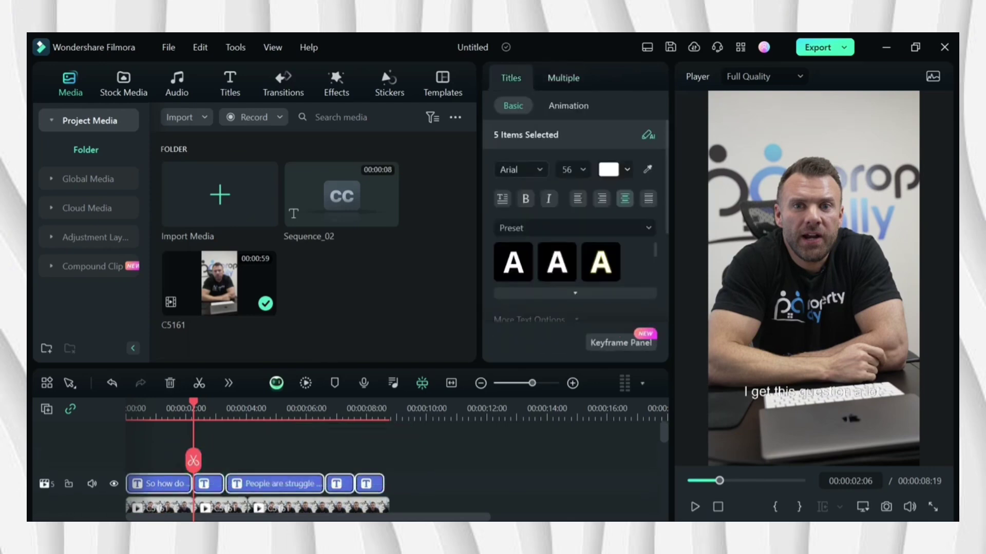
click(522, 169)
click(548, 263)
click(567, 170)
text(68)
text(62)
key(Return)
key(Home)
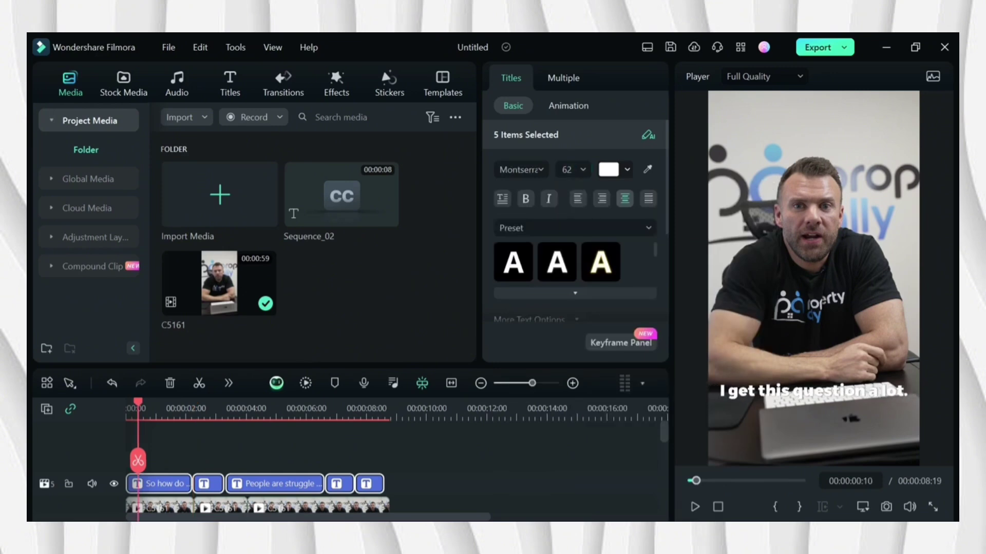
click(160, 484)
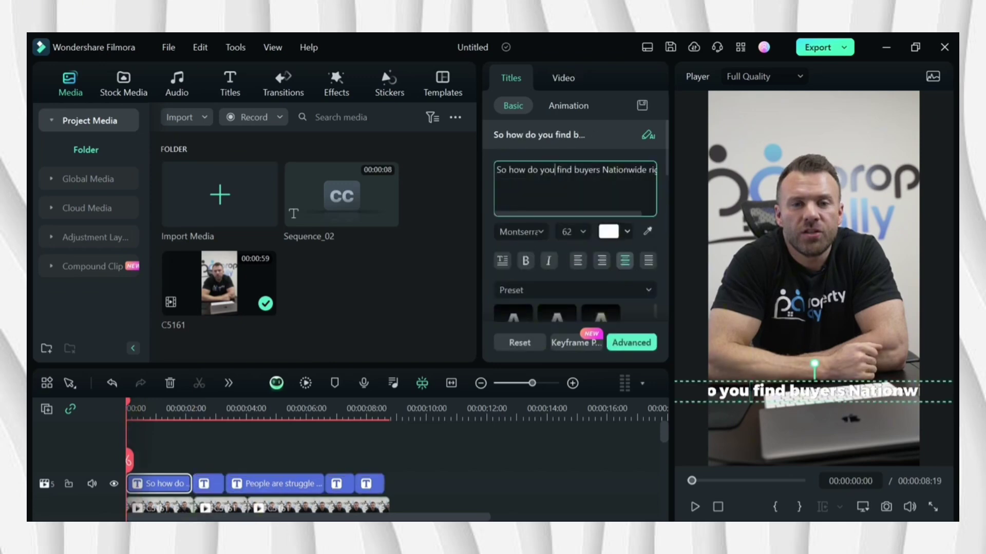
- Break the first caption into three lines, ending with 'Nationwide right?'
key(BackSpace)
key(Return)
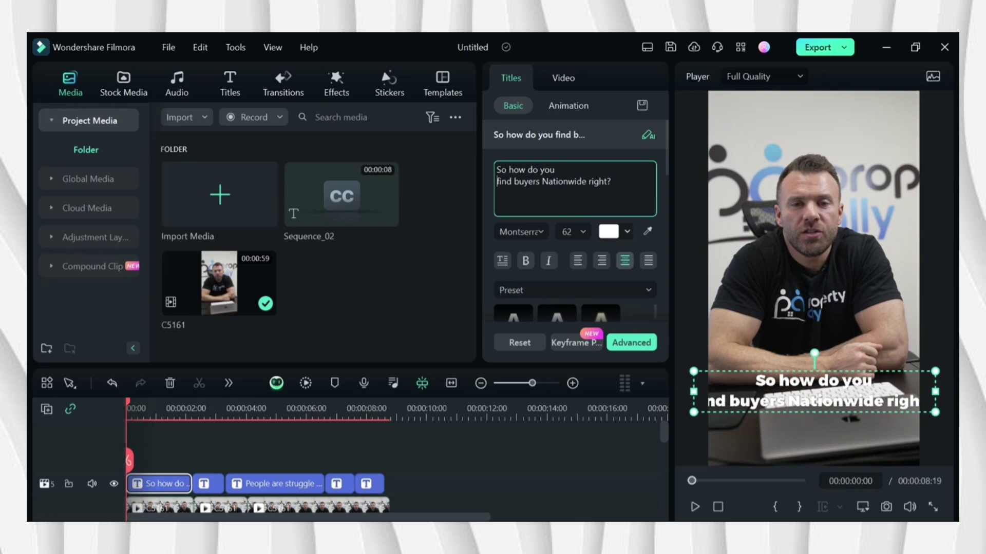
key(BackSpace)
key(Return)
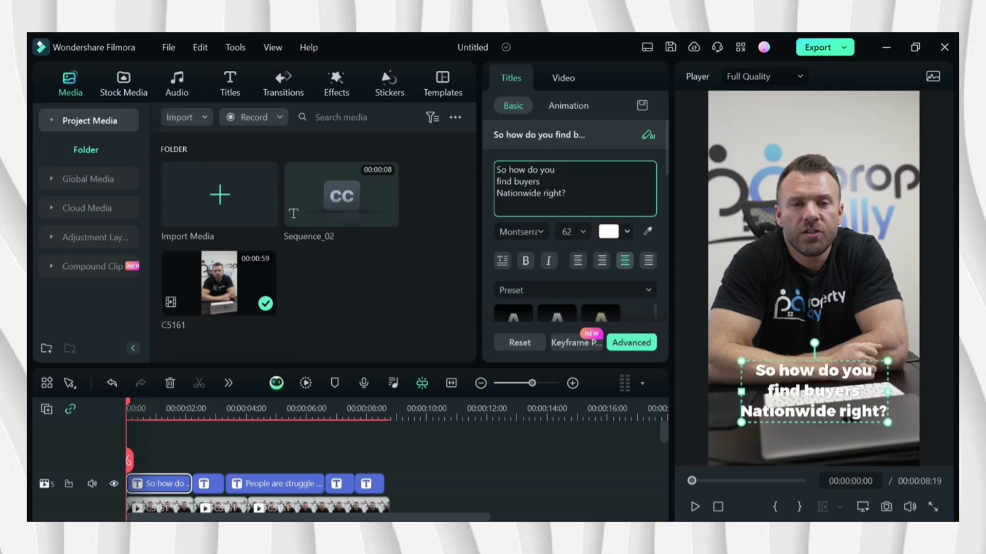
- Add line breaks so 'a lot.', 'to find buyers outside' and 'local market.' start new lines
click(207, 484)
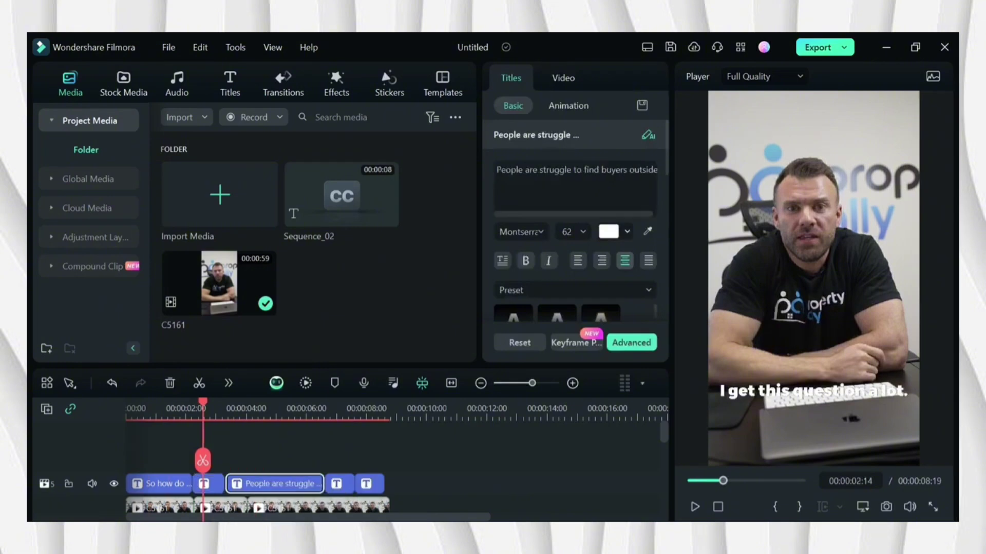
click(568, 170)
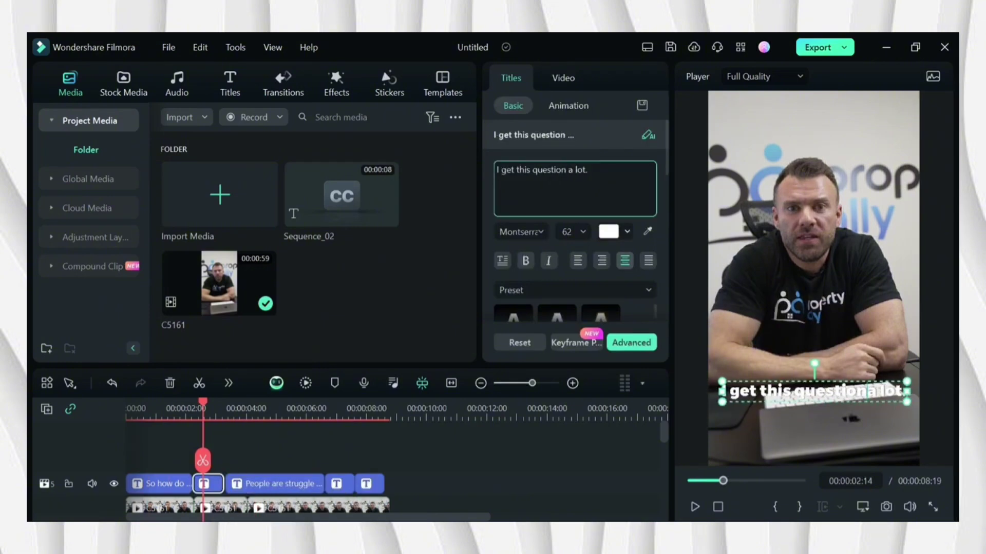
key(Return)
click(274, 483)
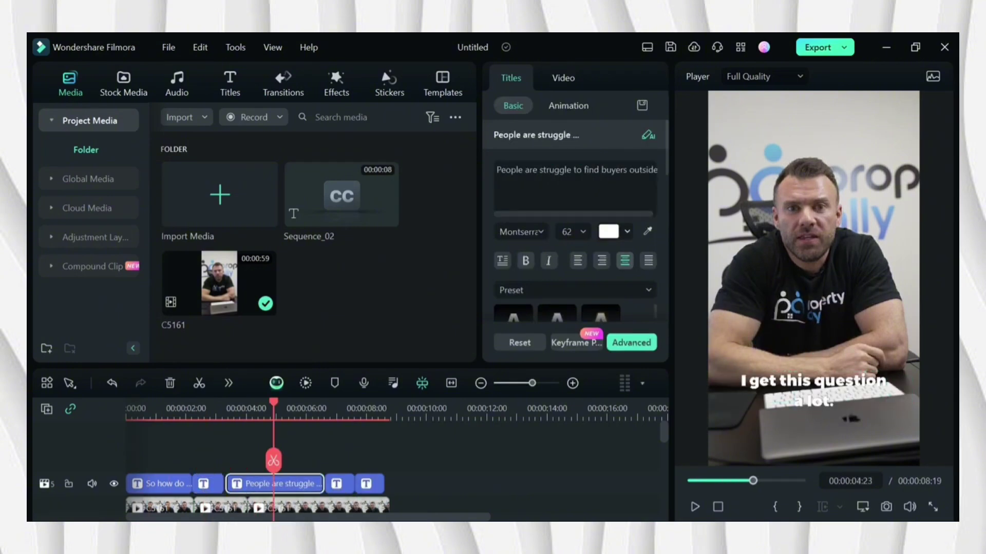
key(Return)
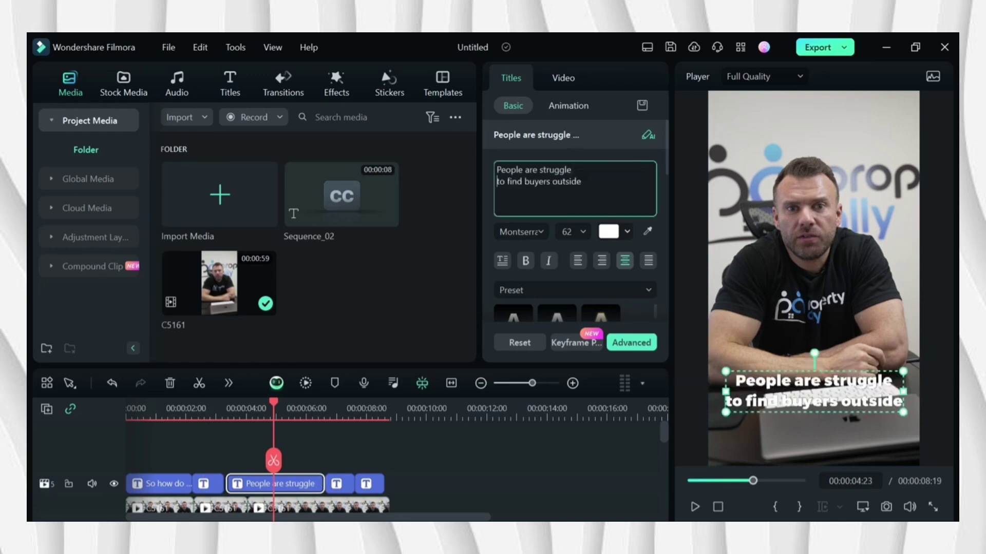
click(339, 483)
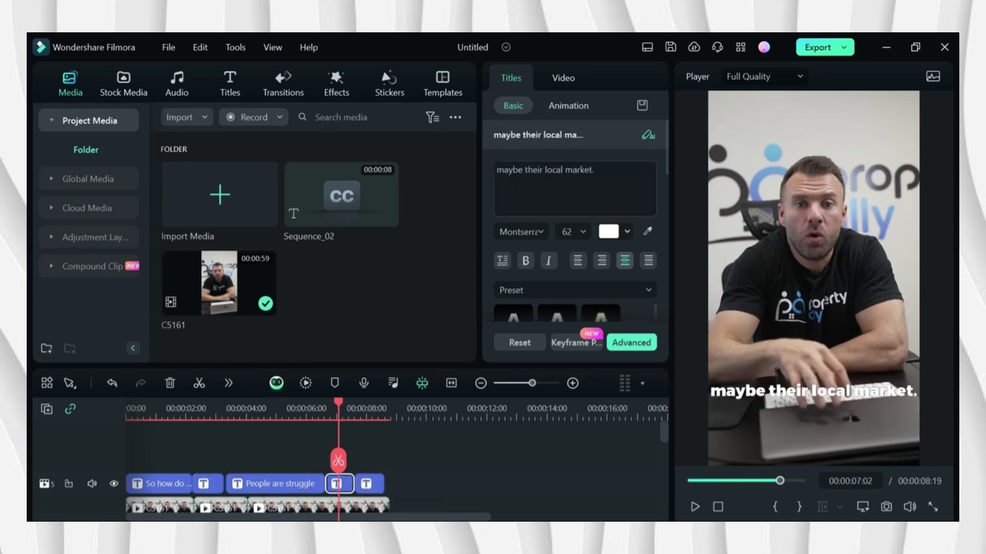
key(Return)
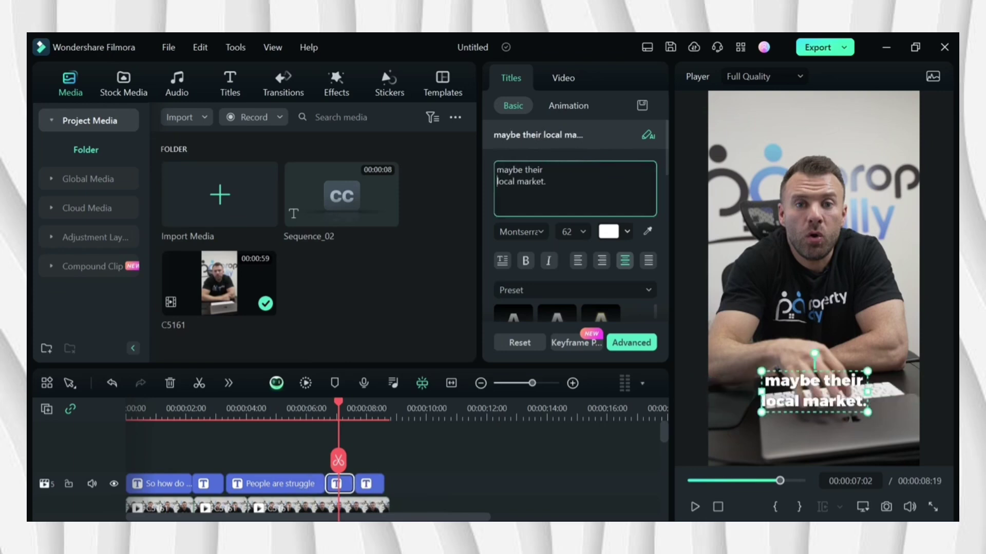
- Play the video from the start to review the captions, then zoom the timeline in
click(368, 484)
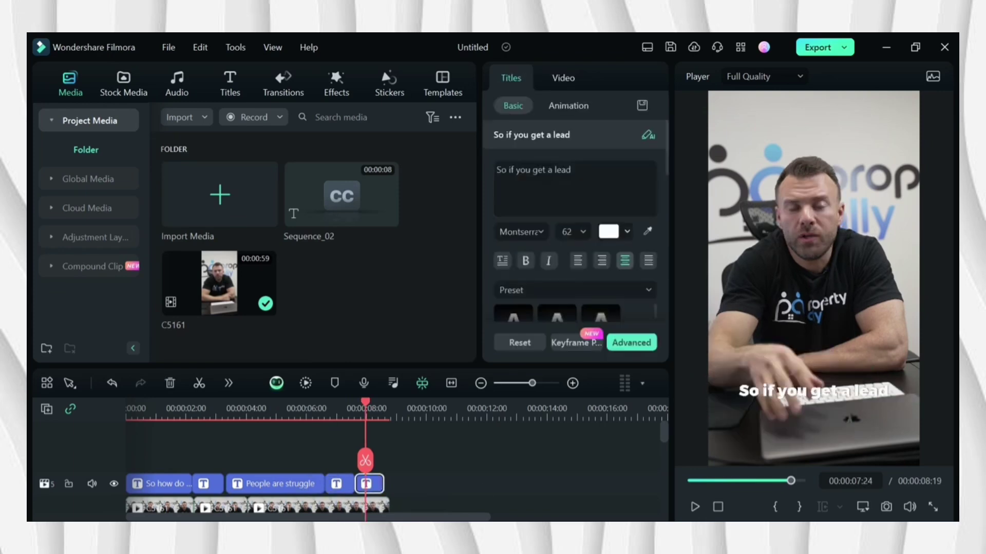
key(Home)
key(space)
scroll(216, 462, down, 3)
key(ctrl+equal)
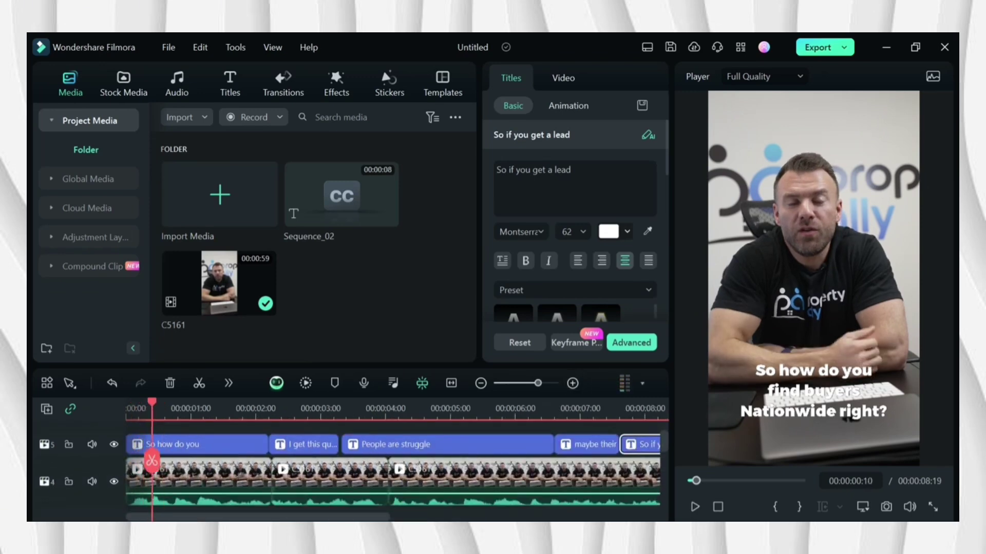
- Split the first caption at 00:00:00:08, 00:00:00:13 and the next word
drag(161, 460, 147, 460)
click(150, 444)
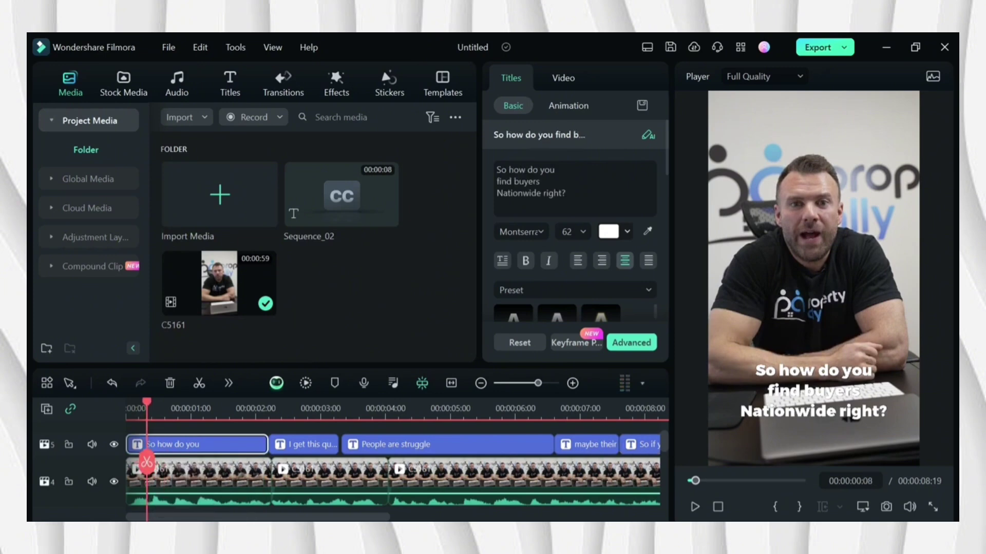
click(147, 462)
key(space)
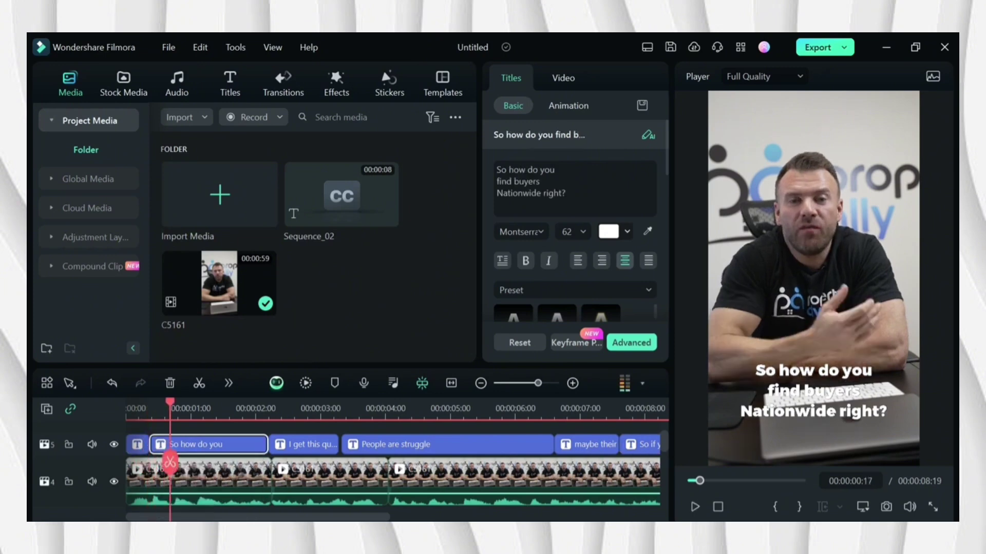
drag(170, 462, 159, 462)
click(159, 462)
click(172, 462)
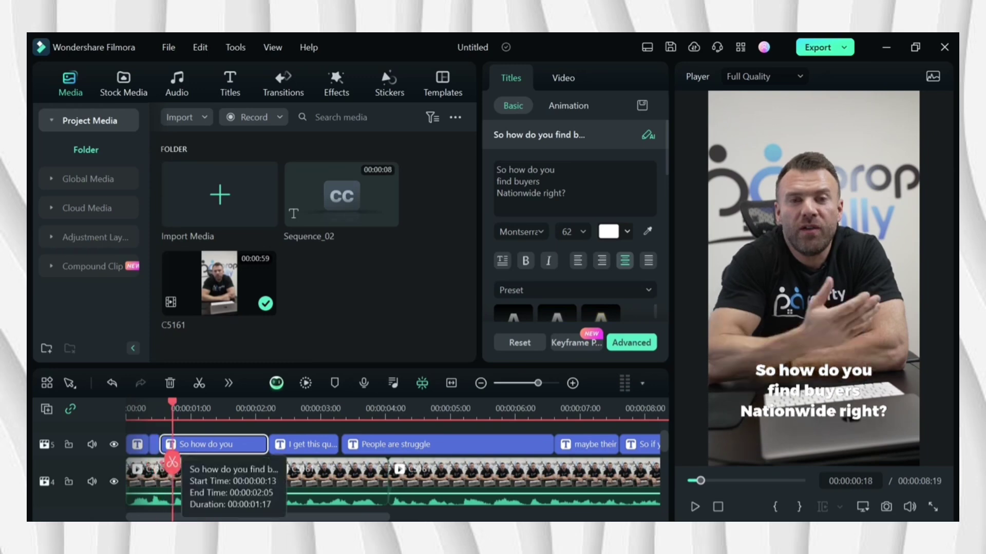
key(space)
key(space)
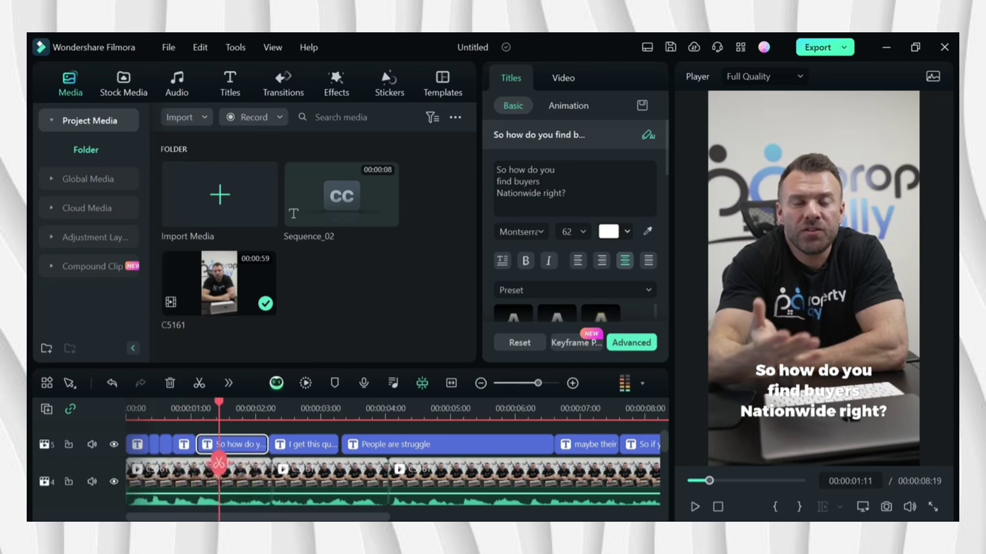
- Split the 'So how do you' and 'I get this question' captions into word-sized pieces
click(225, 464)
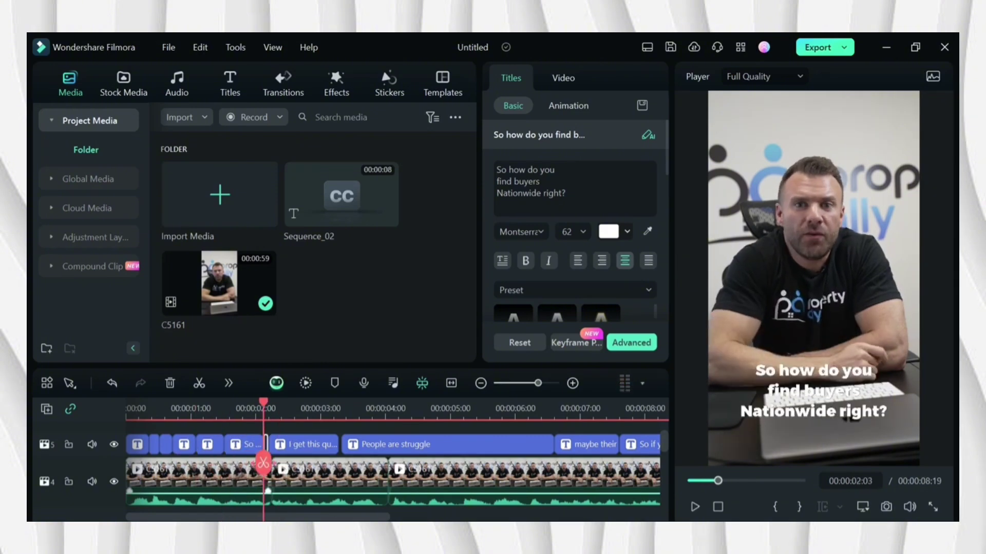
click(281, 464)
click(292, 464)
click(304, 464)
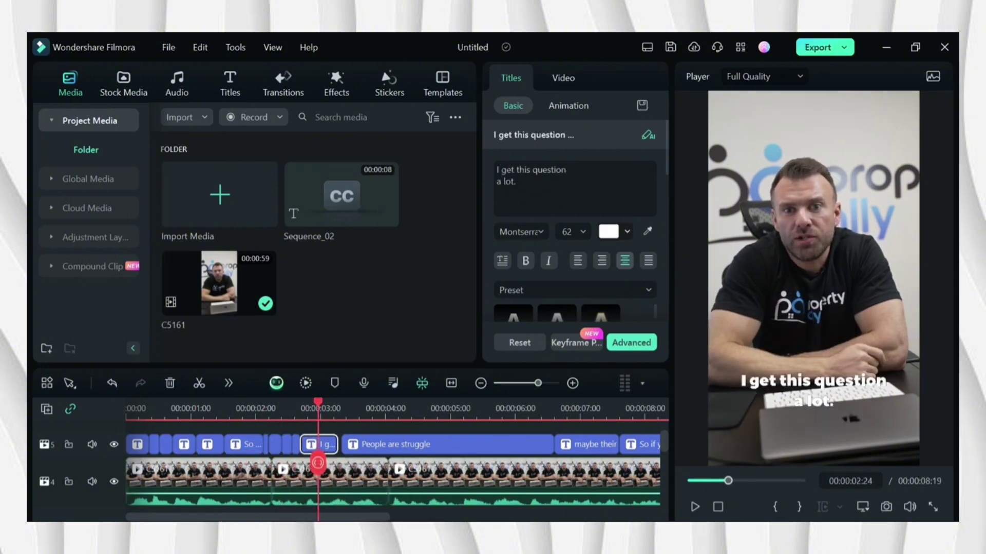
click(319, 464)
- Split the 'People are struggle' caption and the following captions into pieces, then play back
click(380, 464)
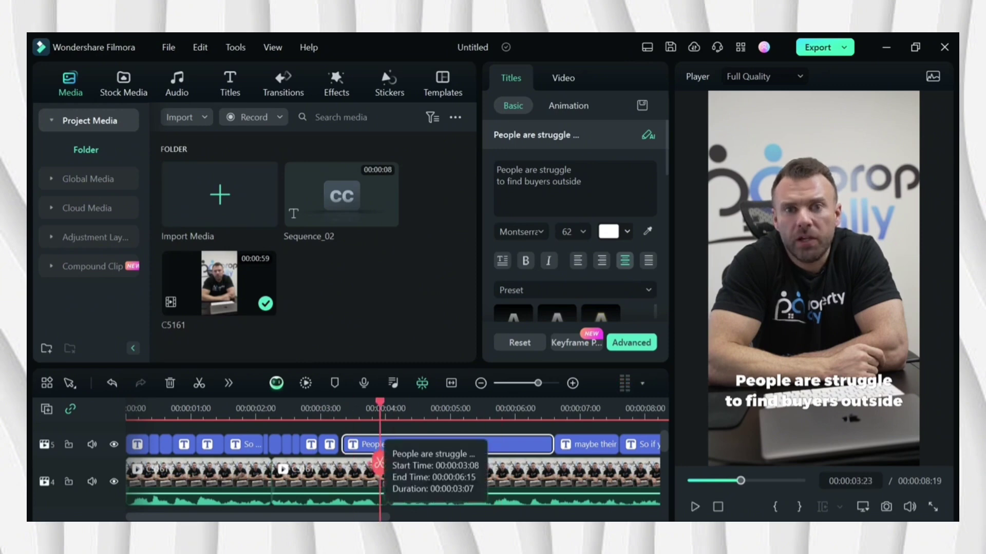
click(415, 463)
click(455, 463)
click(478, 463)
click(517, 464)
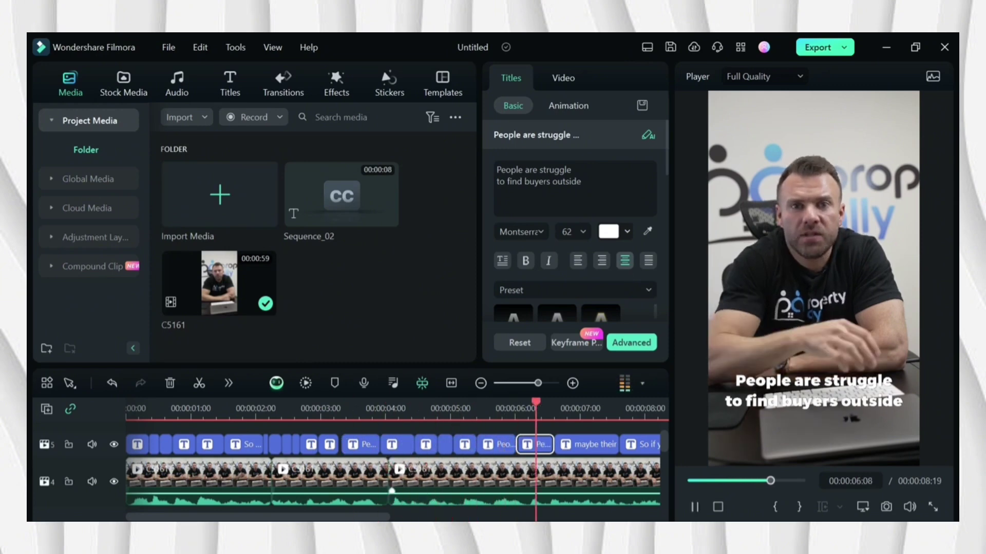
click(598, 464)
click(652, 464)
key(space)
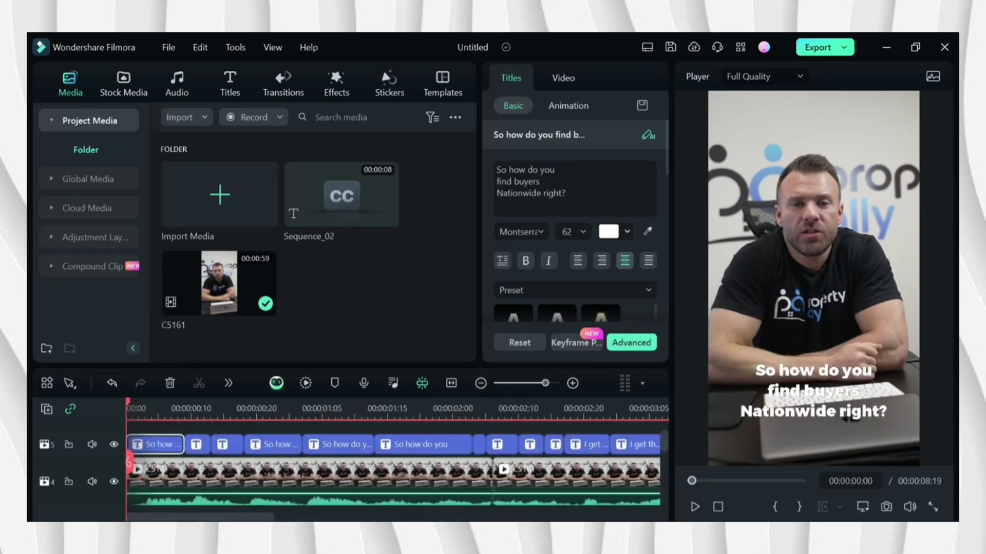
- Delete the short stray caption and extend the first caption to fill the gap
key(space)
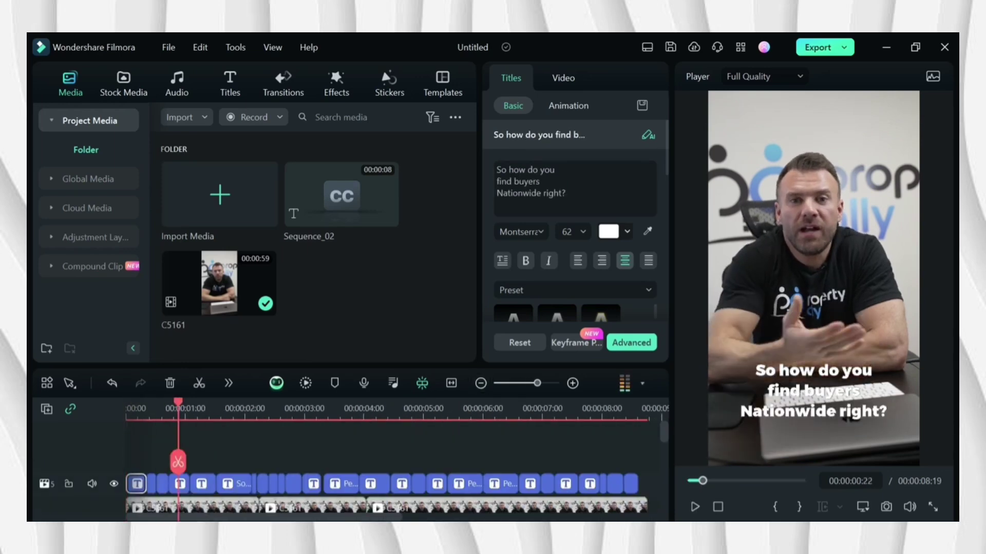
click(161, 483)
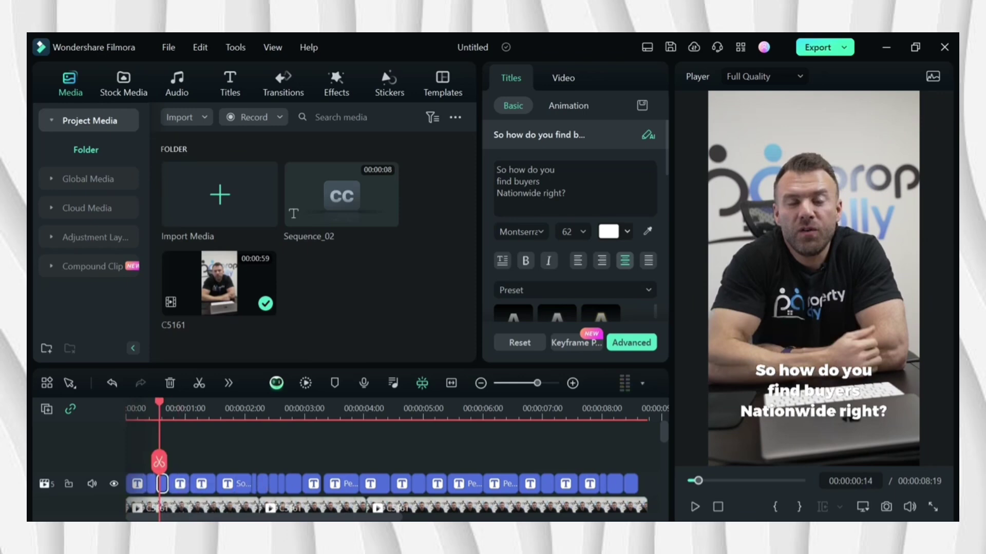
key(Delete)
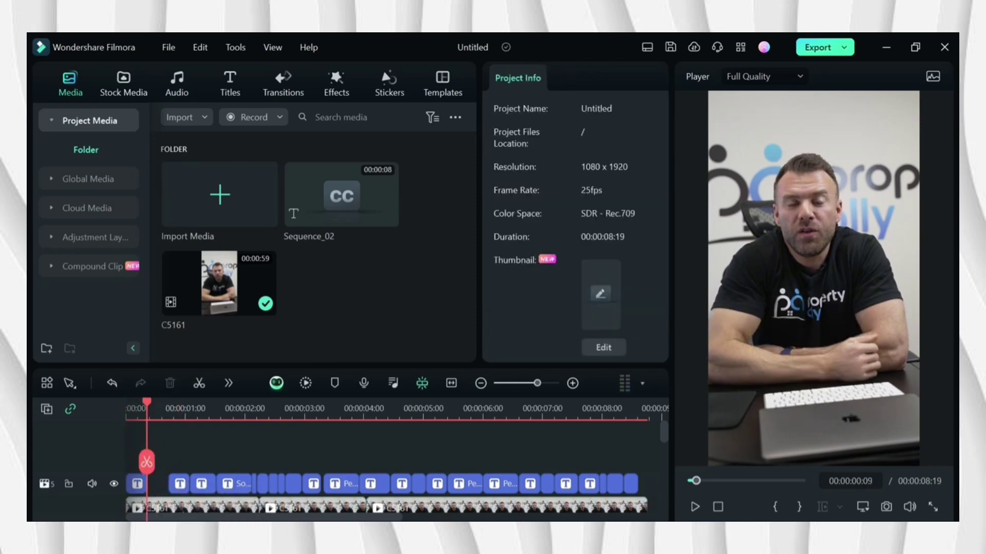
click(146, 484)
drag(146, 484, 167, 483)
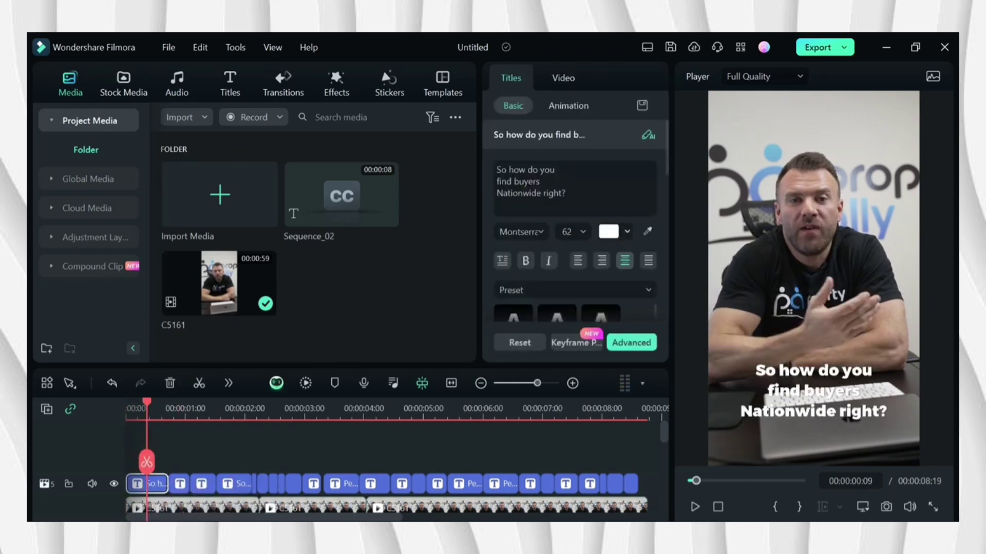
- Colour the caption line 'So how do you' yellow
drag(496, 169, 555, 169)
click(608, 231)
click(697, 269)
click(360, 442)
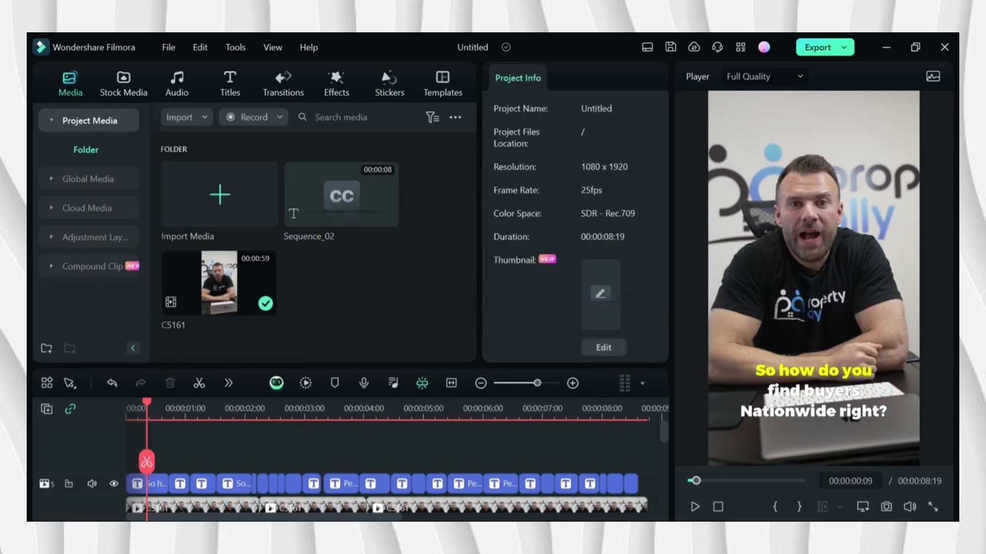
- In the second caption, colour only the word 'find' red
click(165, 410)
click(179, 483)
click(608, 231)
click(609, 358)
click(359, 441)
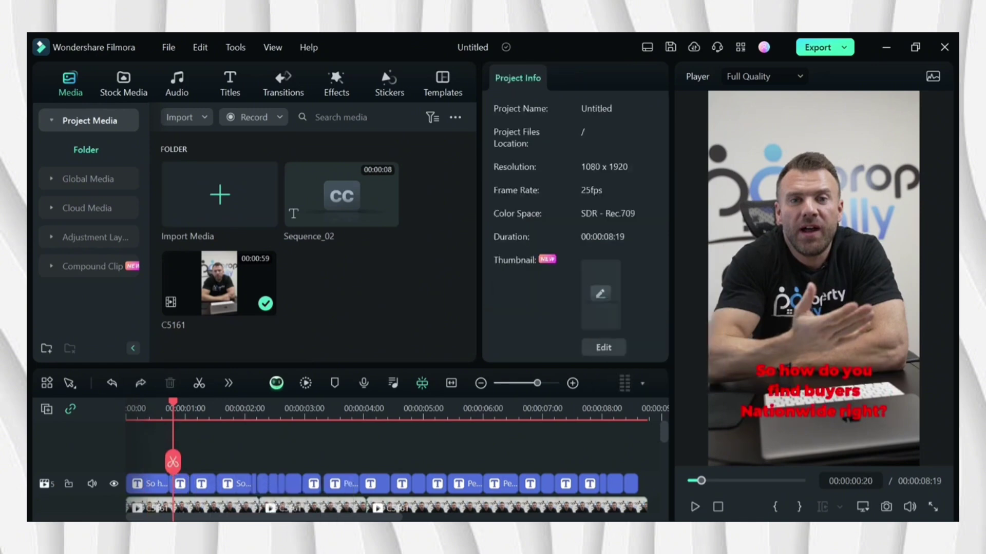
key(ctrl+z)
click(180, 484)
double_click(504, 181)
click(608, 232)
click(609, 357)
click(360, 442)
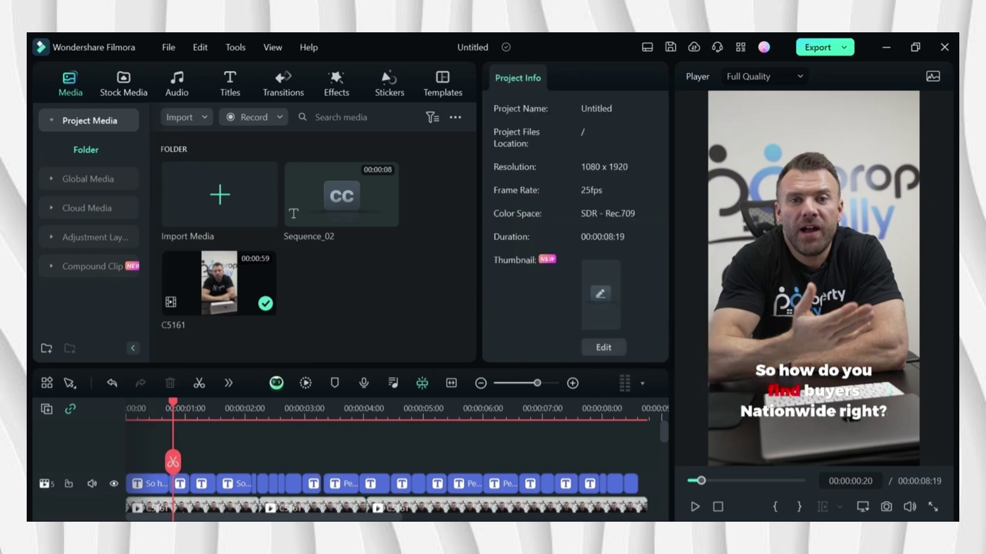
- Colour the word 'buyers' yellow in the third caption, then play back and zoom the timeline
click(199, 411)
click(203, 484)
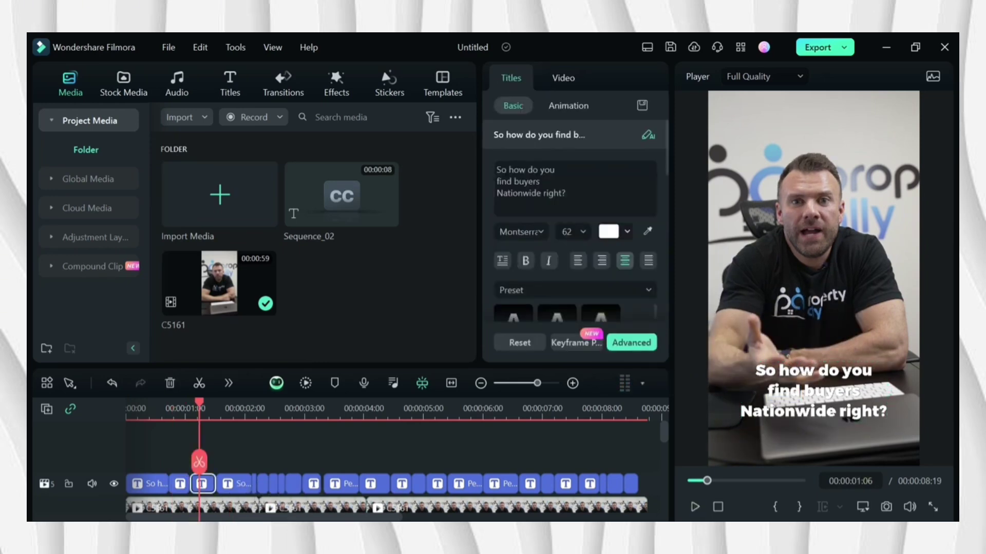
double_click(527, 181)
click(608, 232)
click(608, 357)
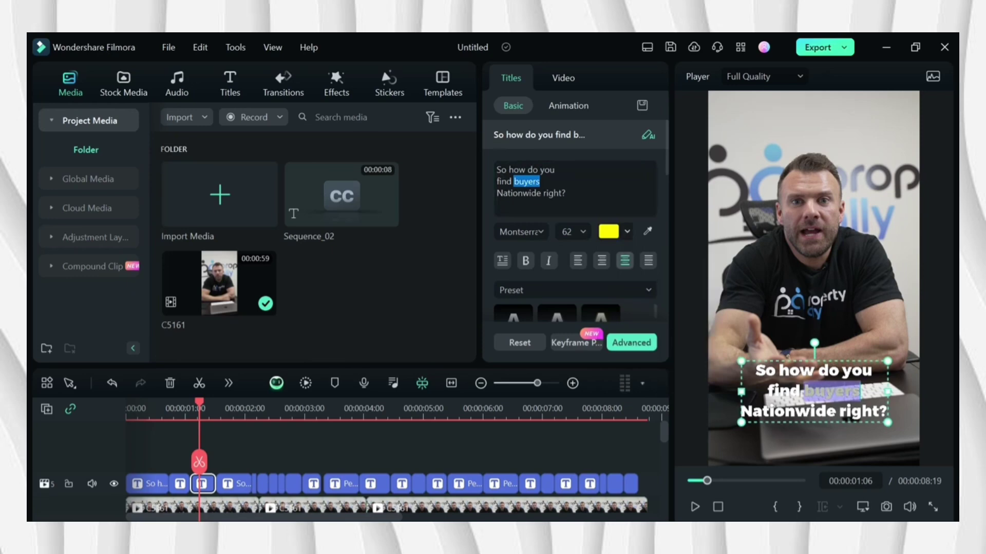
click(359, 442)
key(space)
key(space)
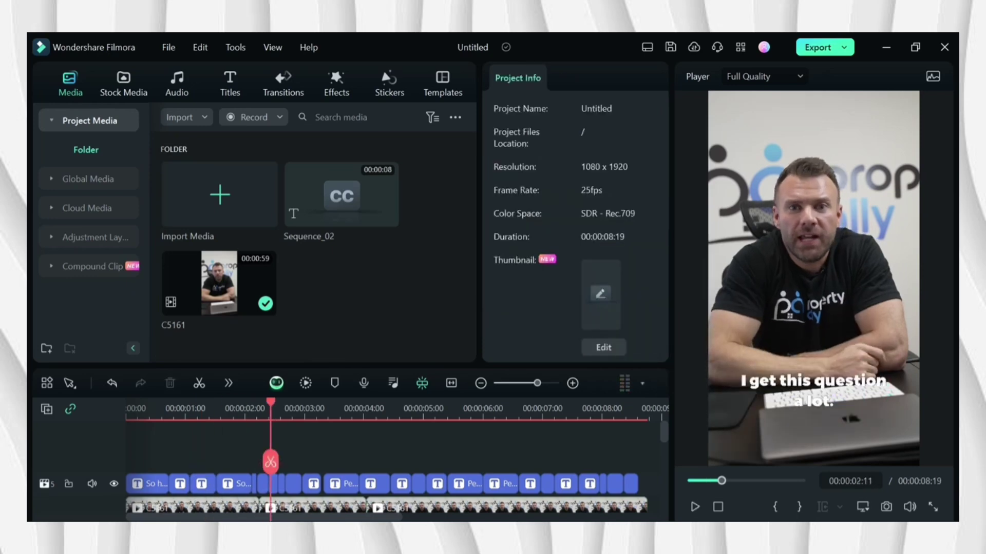
key(ctrl+equal)
click(301, 409)
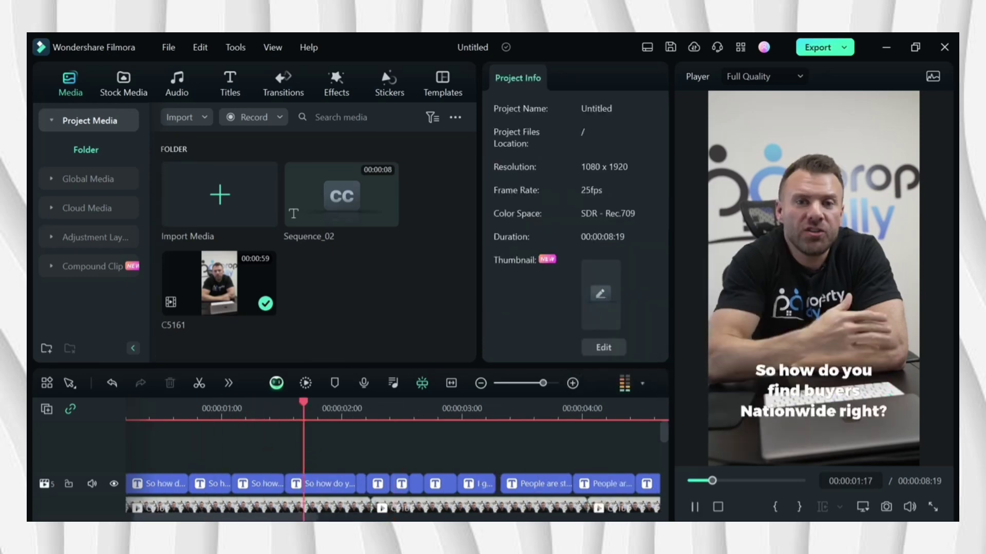
- Try deleting 'Nationwide' from the caption, then restore it unchanged
click(327, 484)
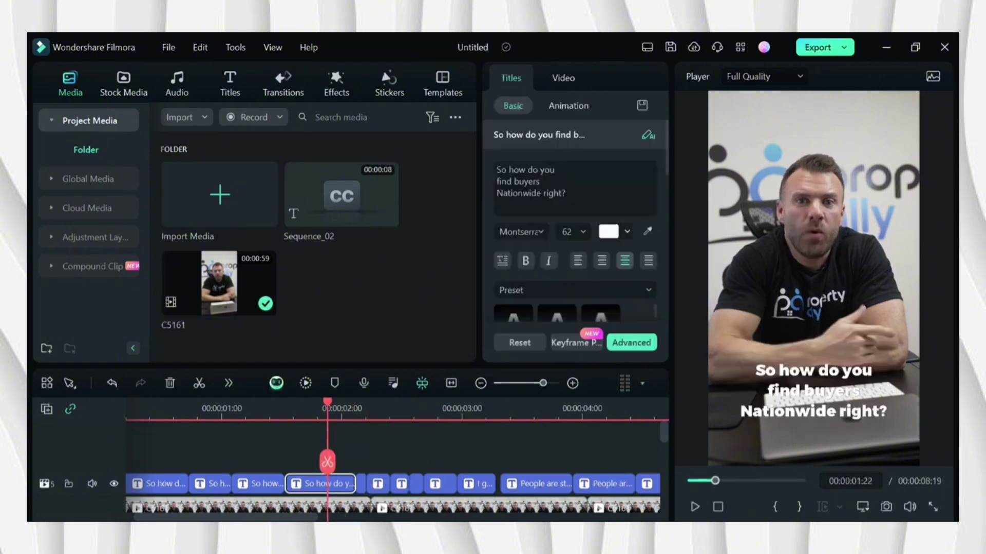
double_click(519, 193)
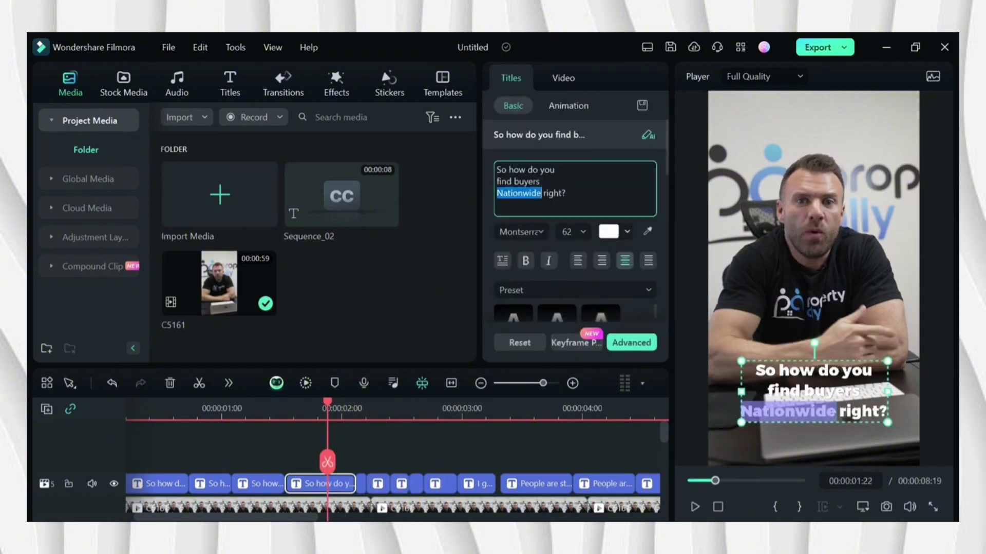
key(BackSpace)
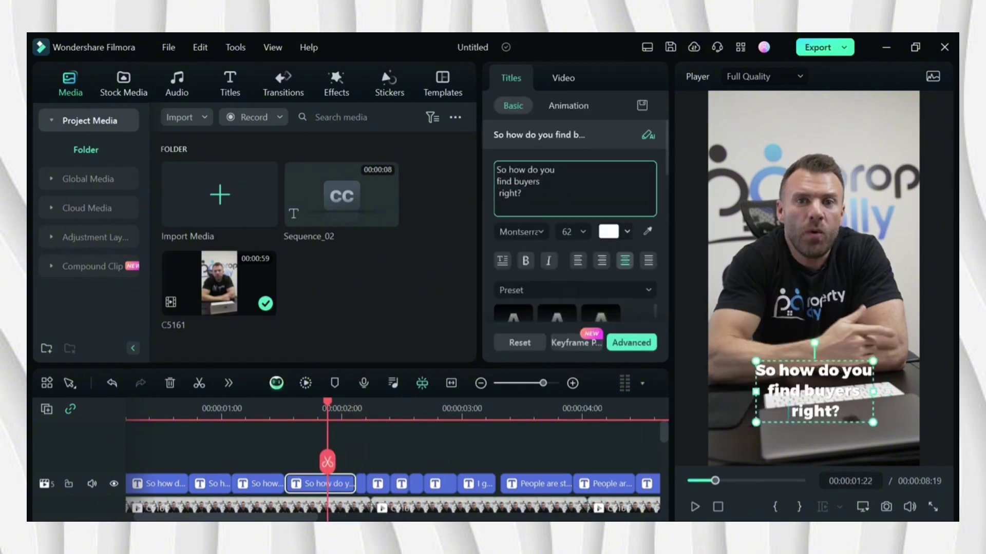
key(BackSpace)
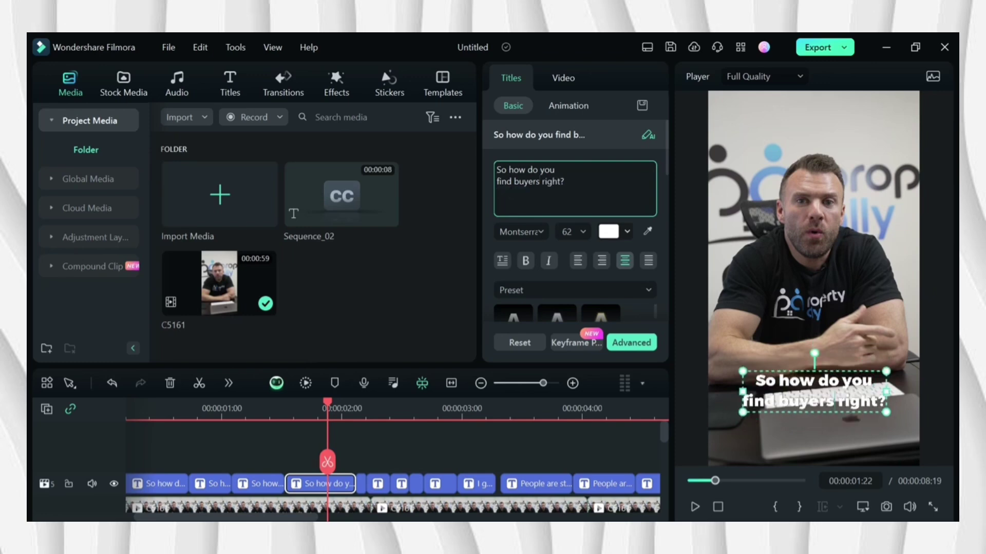
key(ctrl+z)
key(ctrl+z)
key(space)
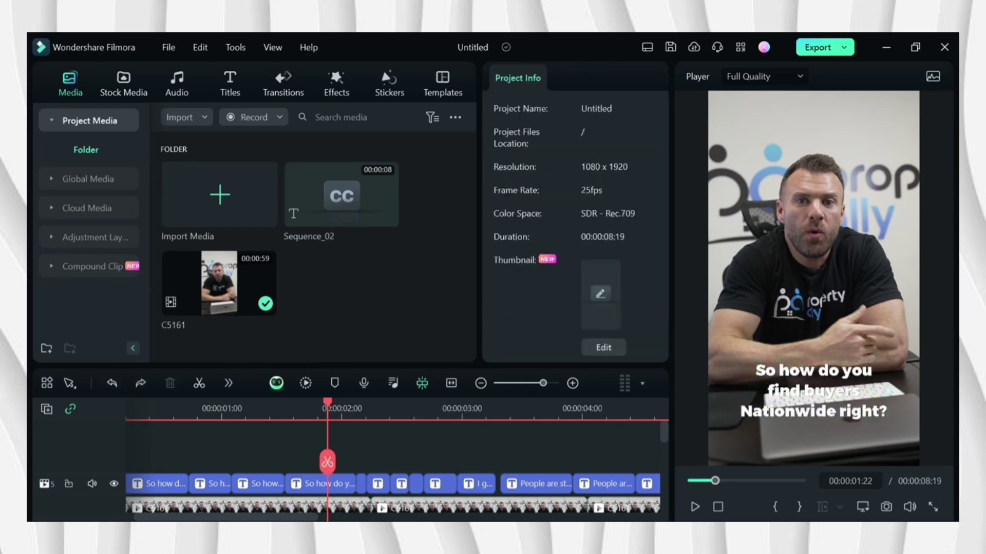
key(space)
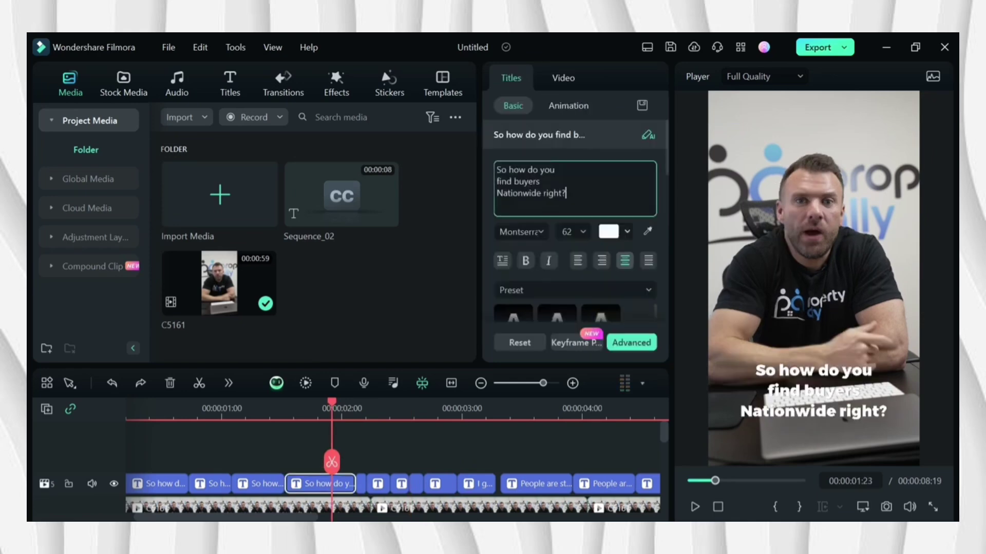
double_click(519, 193)
click(614, 231)
click(614, 231)
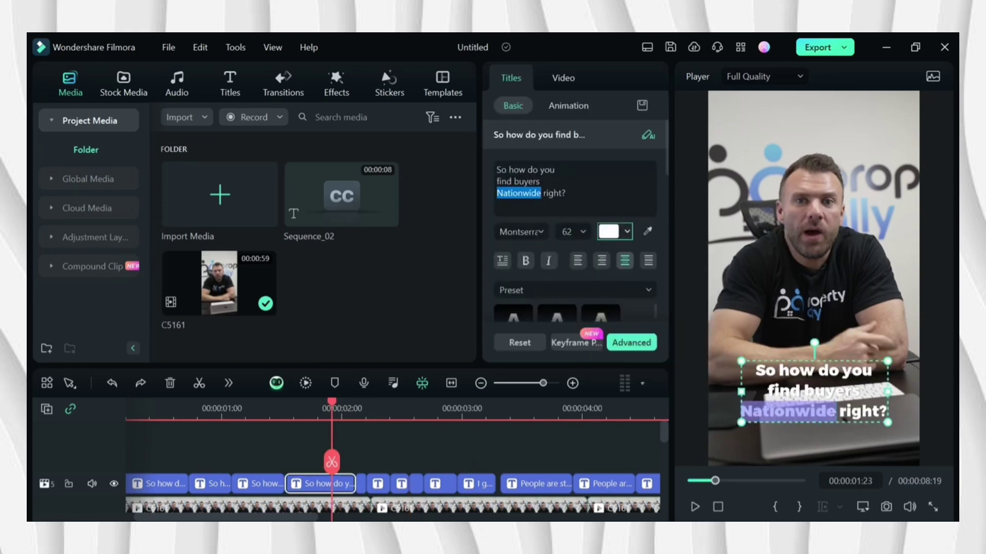
- Colour the word 'right' red in the following short caption
click(361, 483)
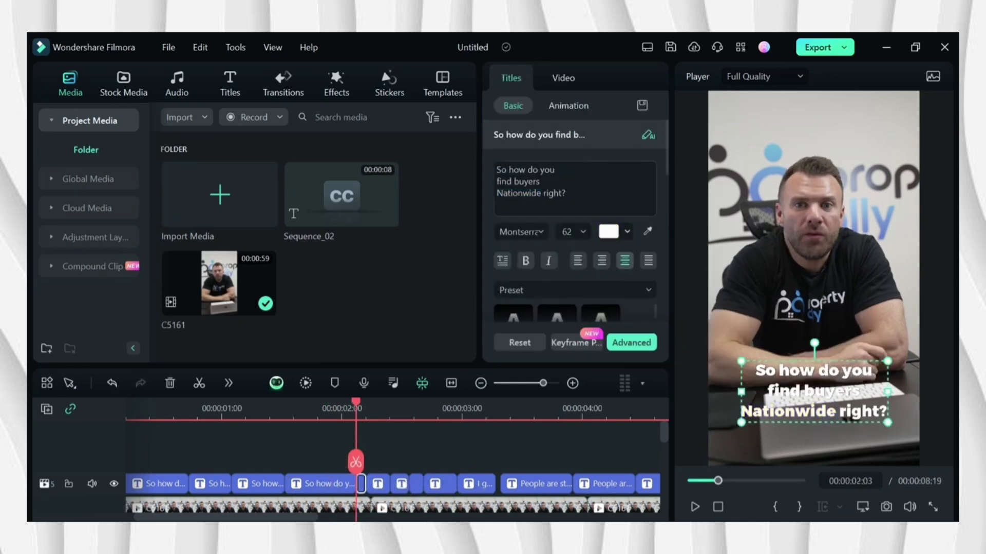
double_click(553, 193)
click(609, 232)
click(623, 311)
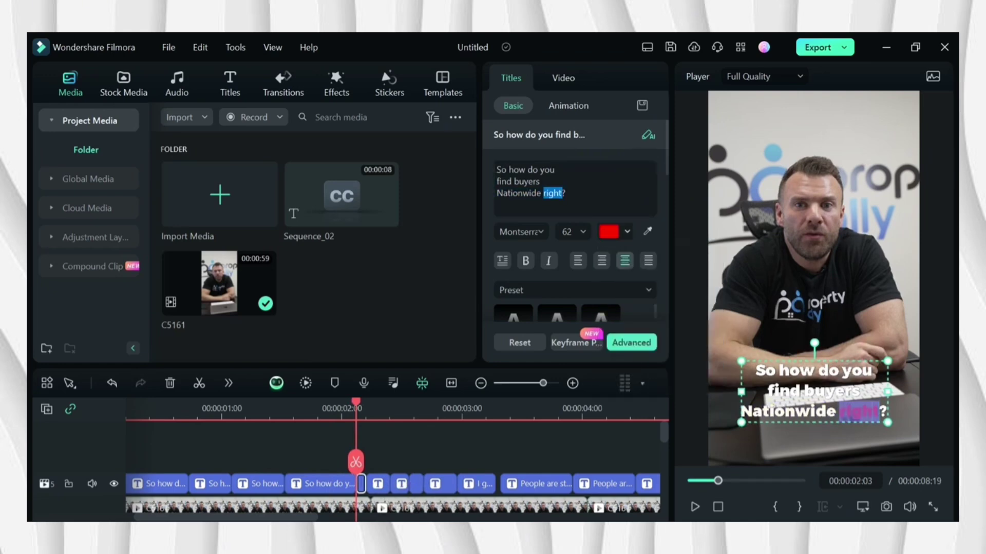
- Select text in the 'I get this question' caption, then move on to the 'People are struggle' caption
click(477, 483)
drag(543, 170, 568, 170)
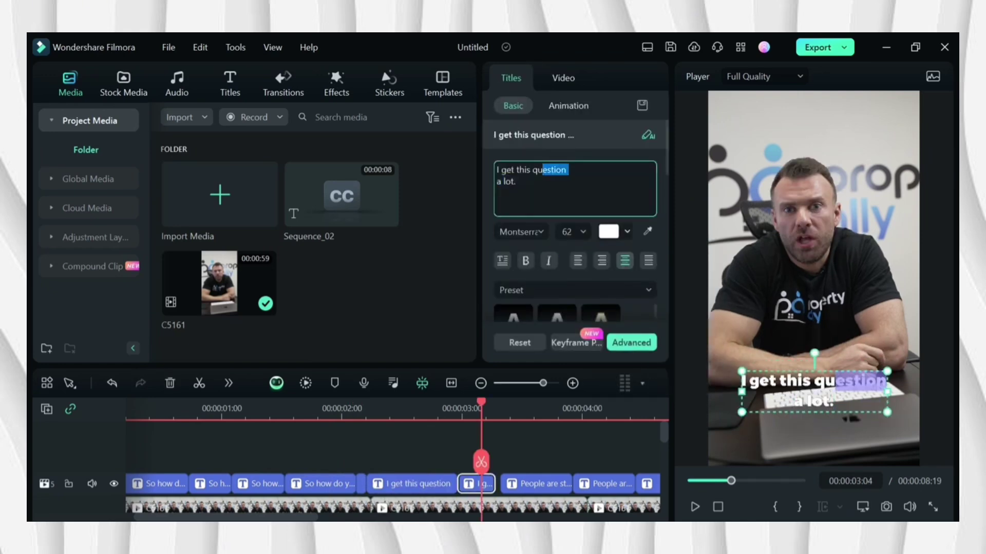
key(shift+Home)
key(space)
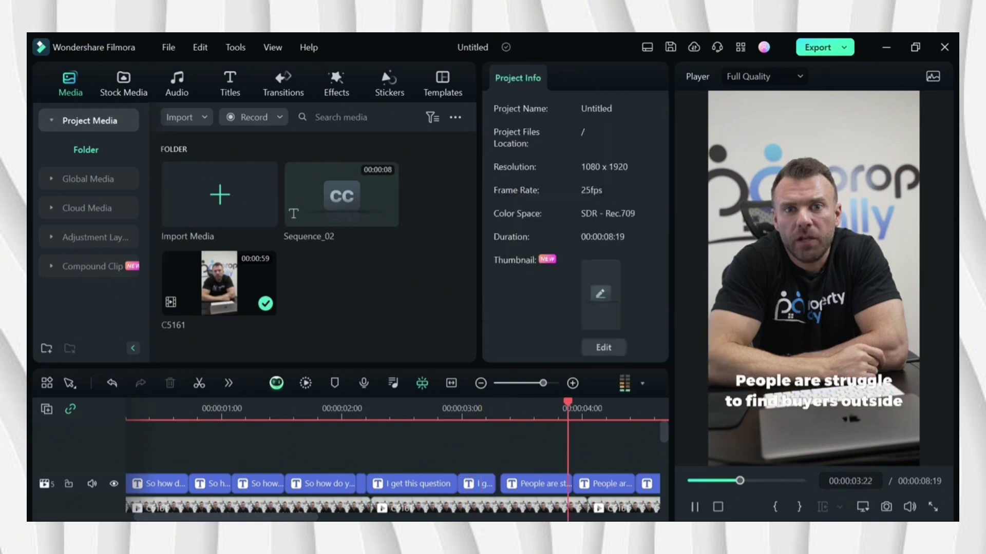
click(403, 483)
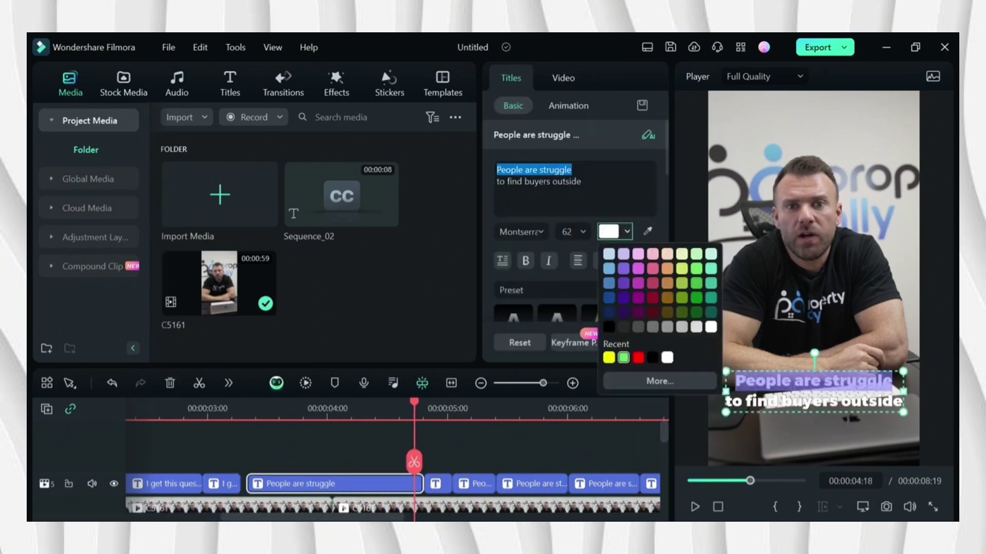
click(473, 483)
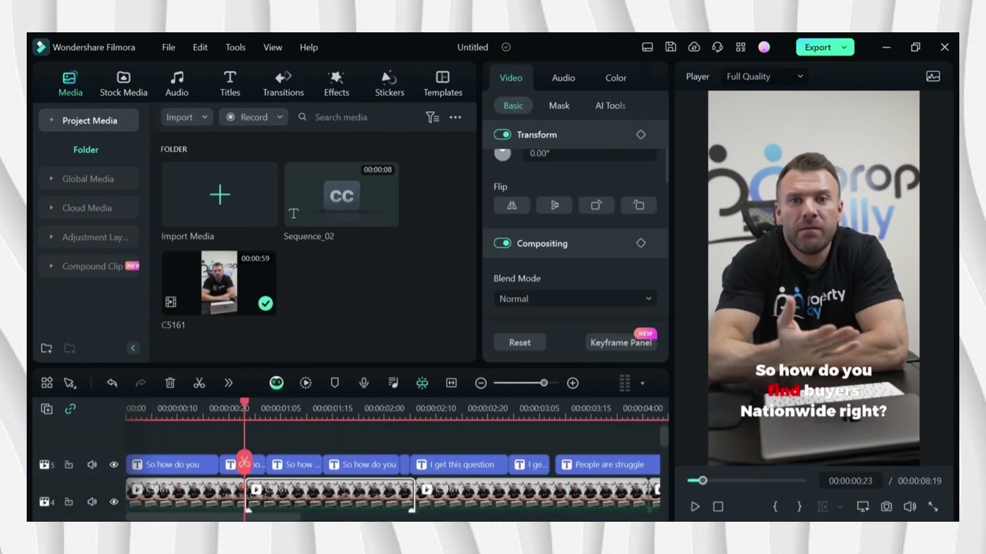
- Browse Pexels stock footage and search for 'buyer'
scroll(395, 462, down, 2)
scroll(395, 462, up, 2)
click(123, 83)
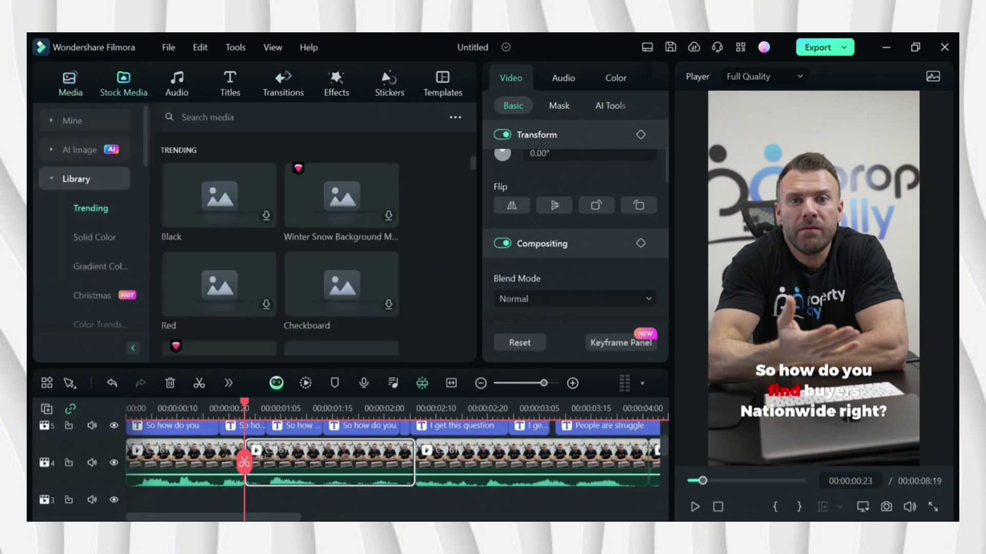
click(76, 179)
click(79, 289)
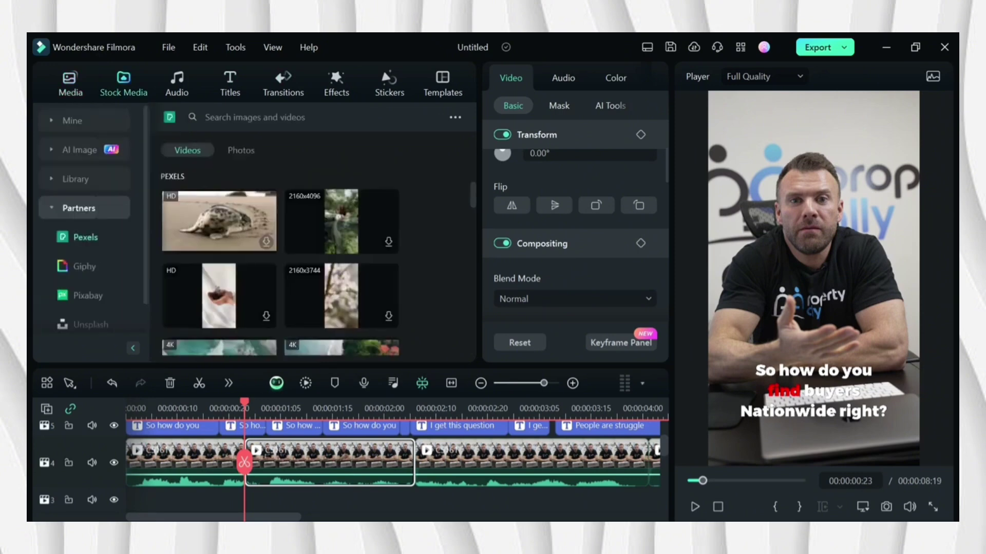
click(308, 117)
key(Return)
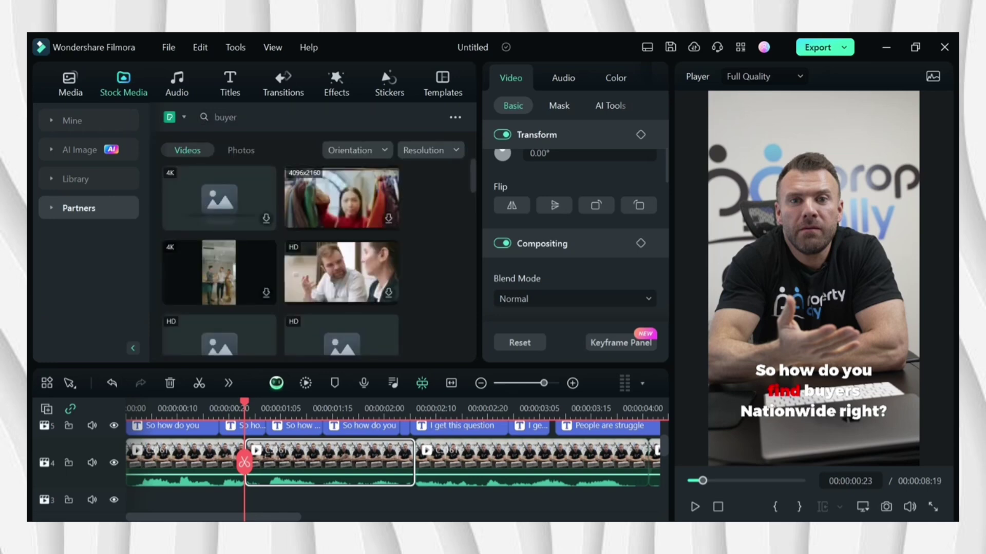
- Search stock for 'shake hands' and add the handshake clip, keeping the project settings
scroll(280, 256, down, 2)
text(shake hand)
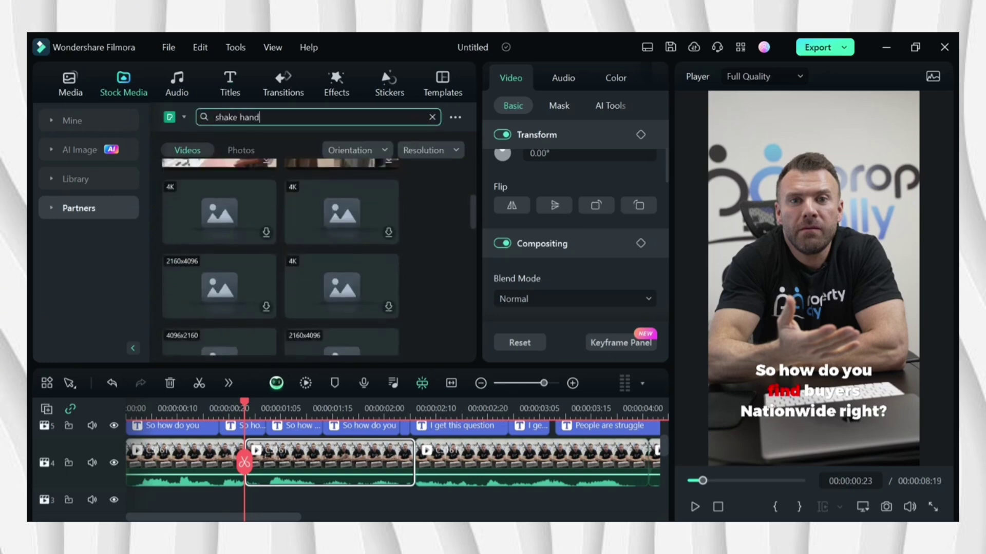
text(s)
key(Return)
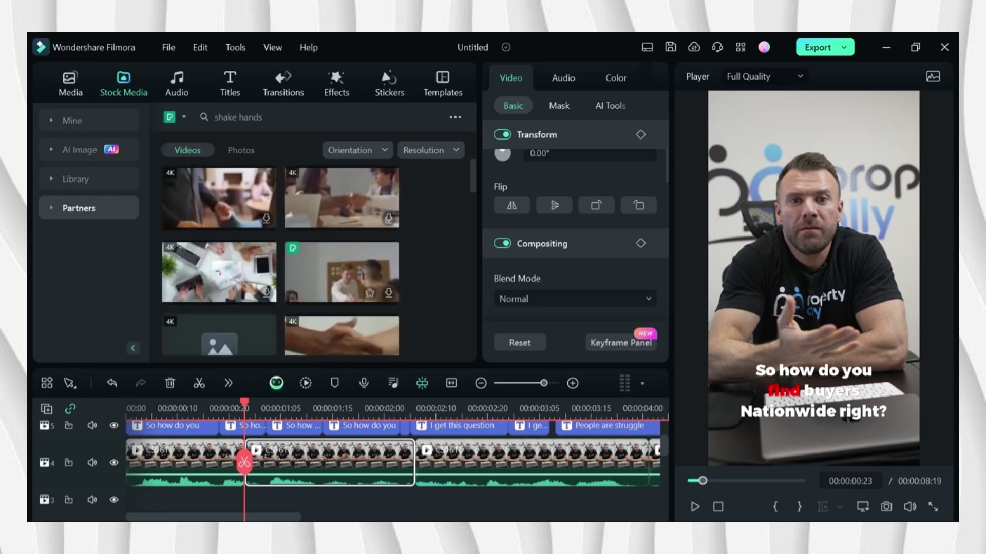
scroll(280, 256, down, 2)
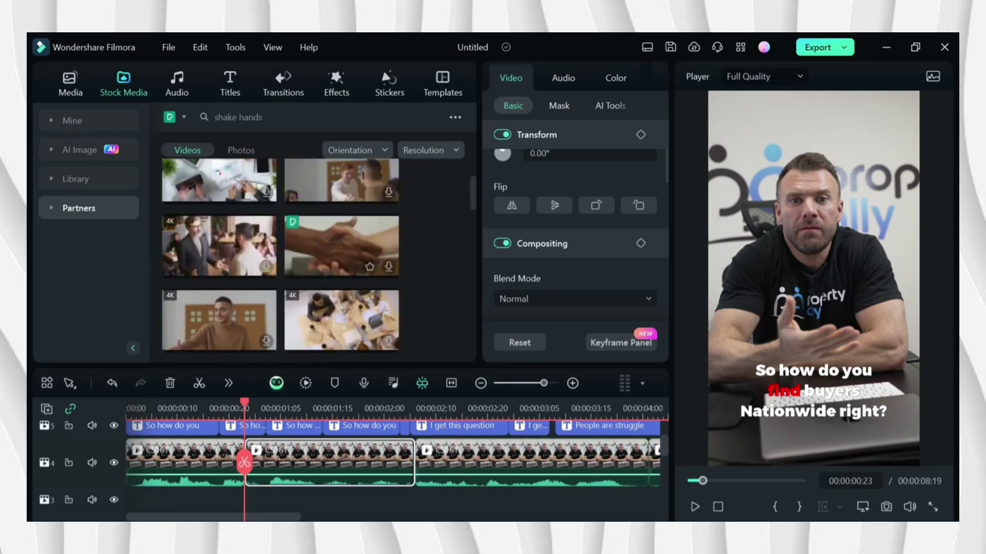
scroll(244, 462, down, 2)
scroll(244, 462, down, 3)
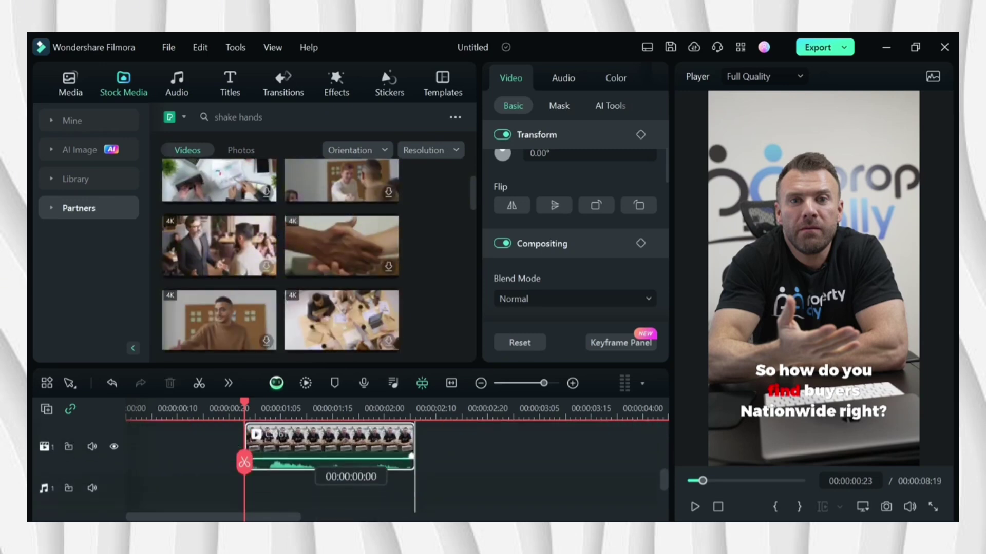
scroll(244, 462, up, 1)
scroll(244, 462, up, 3)
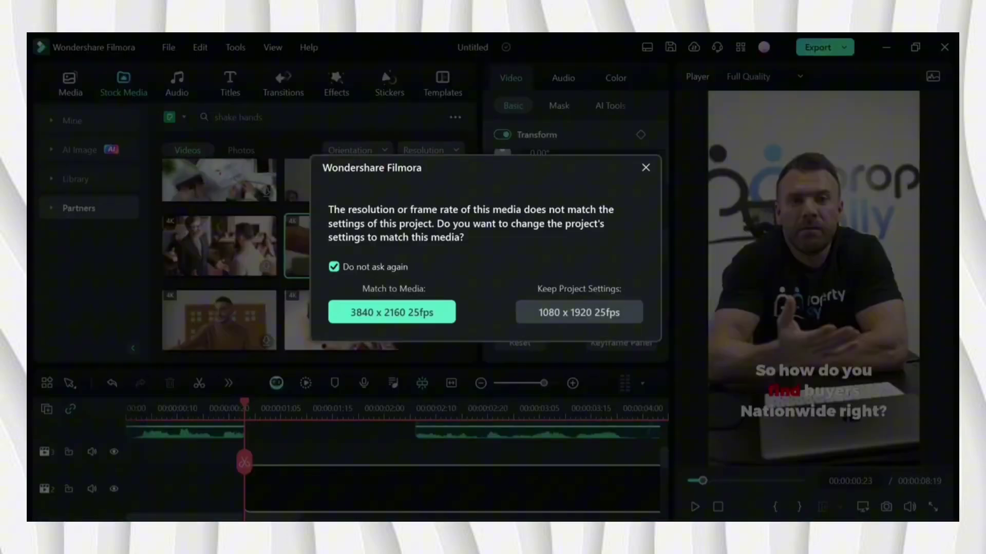
click(585, 313)
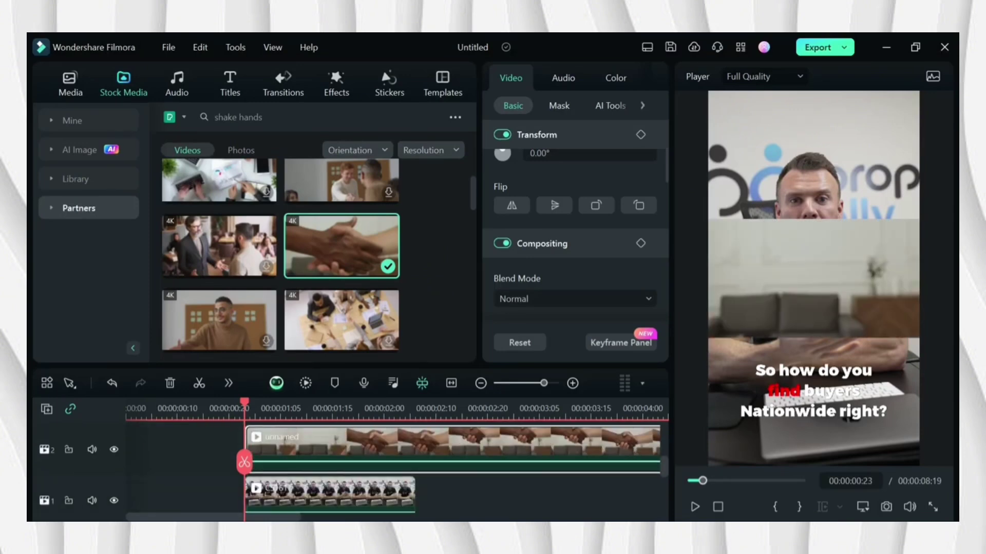
- Speed the handshake clip up to 1.35x
key(ctrl+r)
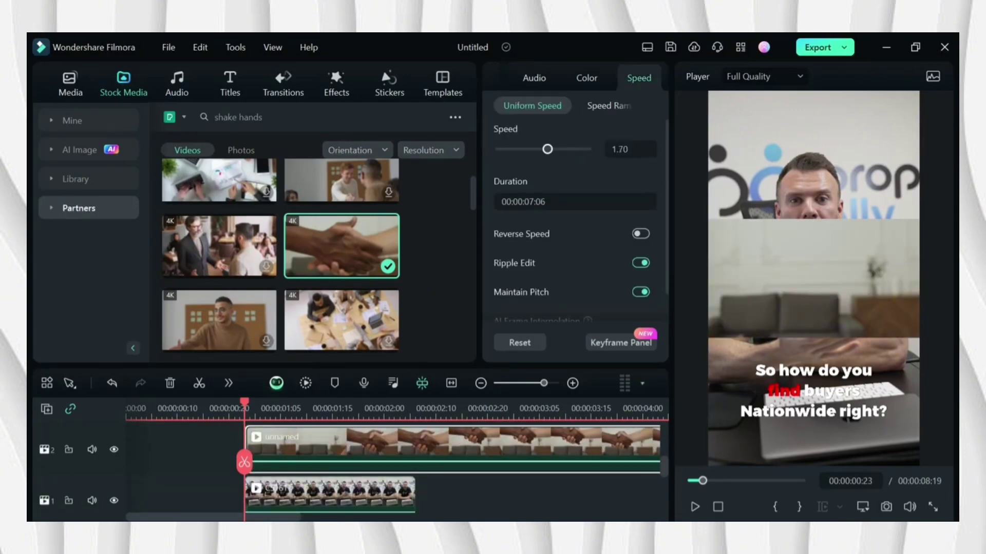
drag(544, 149, 550, 149)
click(180, 462)
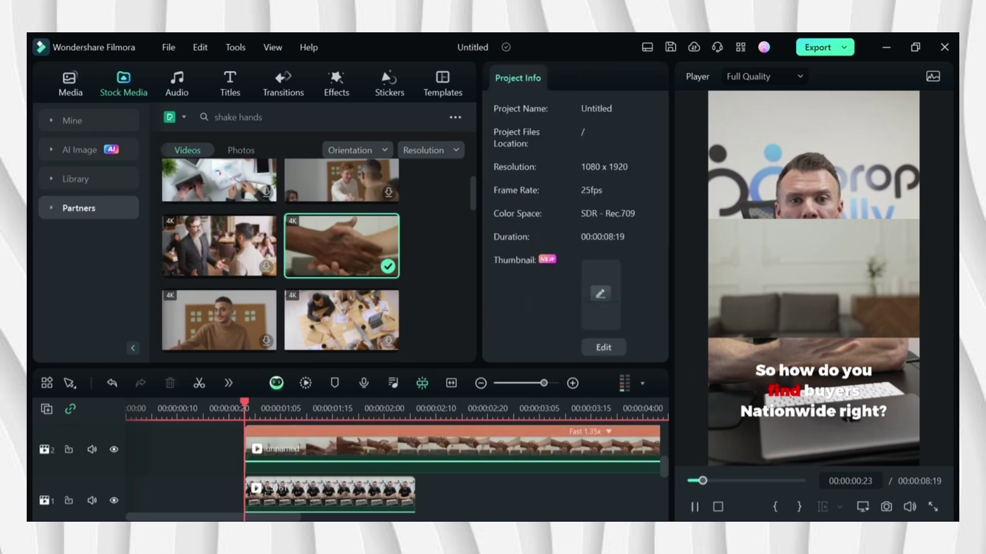
- Split the handshake clip at 00:00:02:10, delete the remainder and trim its end
click(436, 452)
key(space)
click(436, 462)
key(Delete)
drag(436, 463, 435, 463)
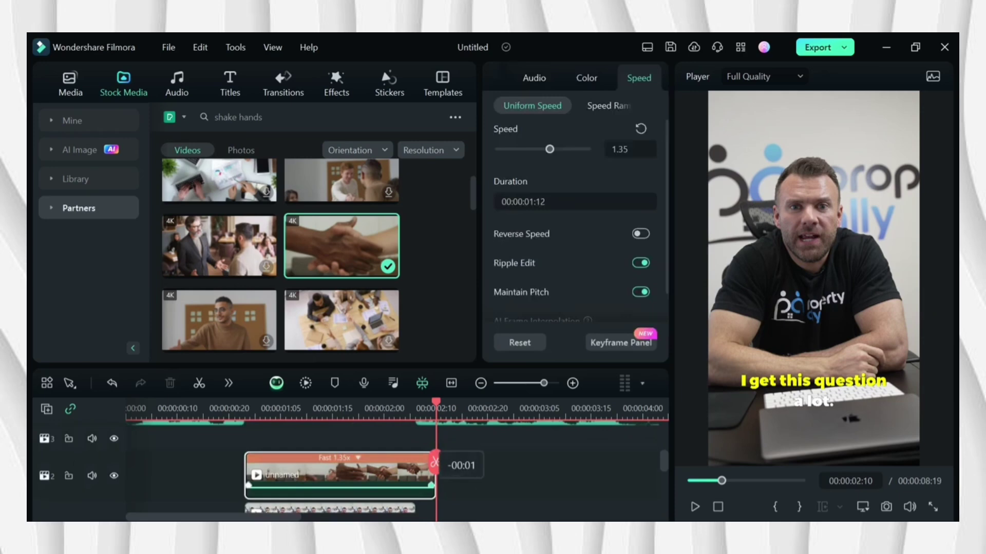
scroll(434, 463, down, 1)
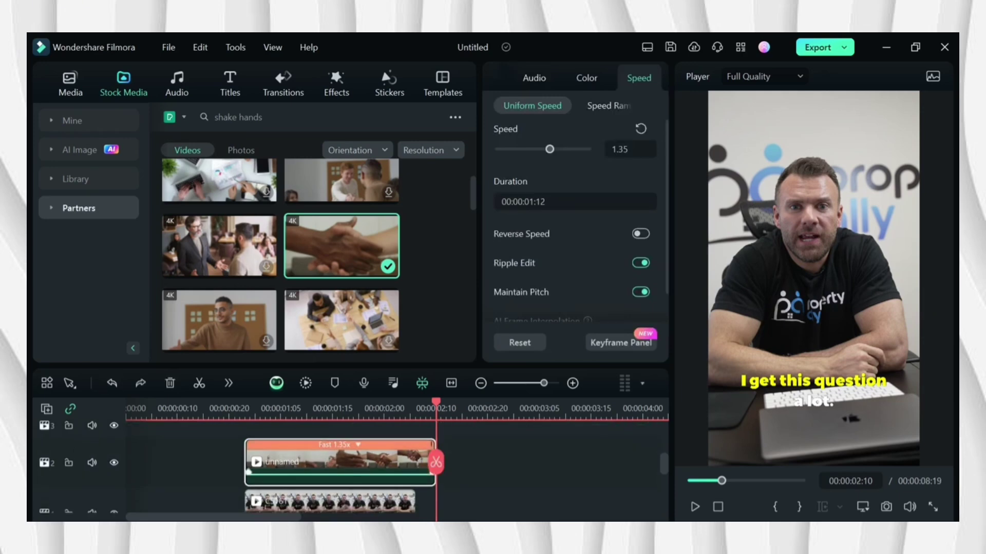
click(466, 462)
drag(435, 462, 414, 462)
click(322, 462)
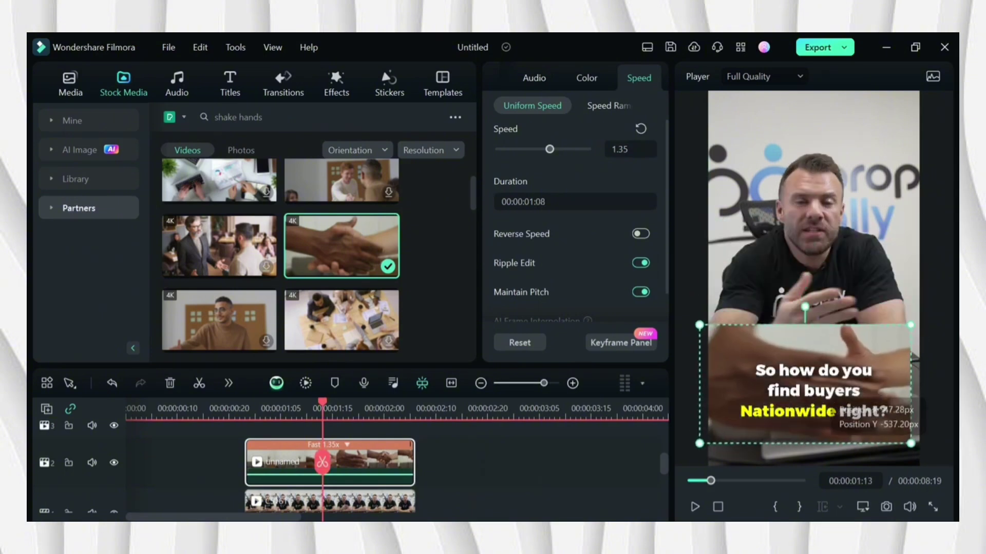
- Apply a horizontal linear mask so the handshake clip shows only in the lower frame
click(491, 77)
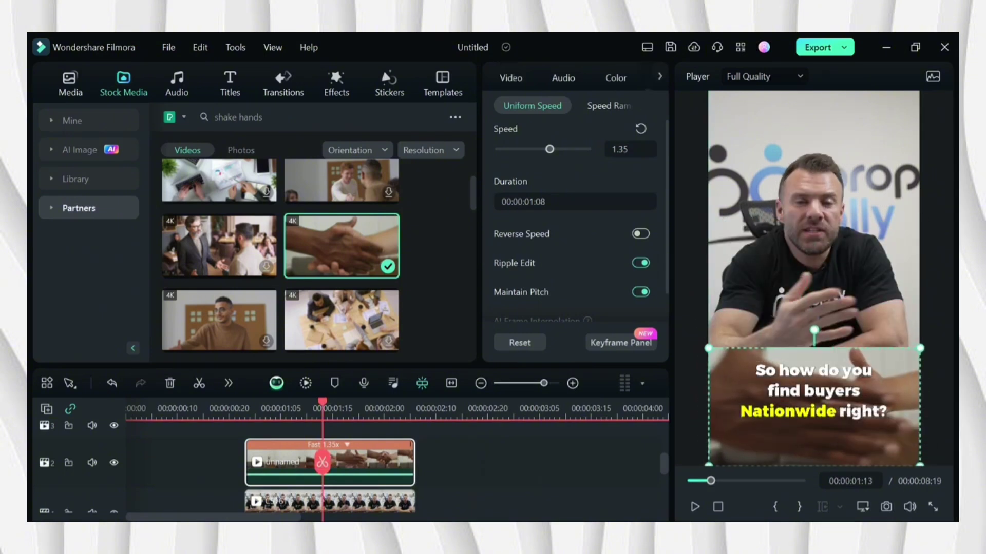
click(511, 78)
click(559, 105)
click(575, 221)
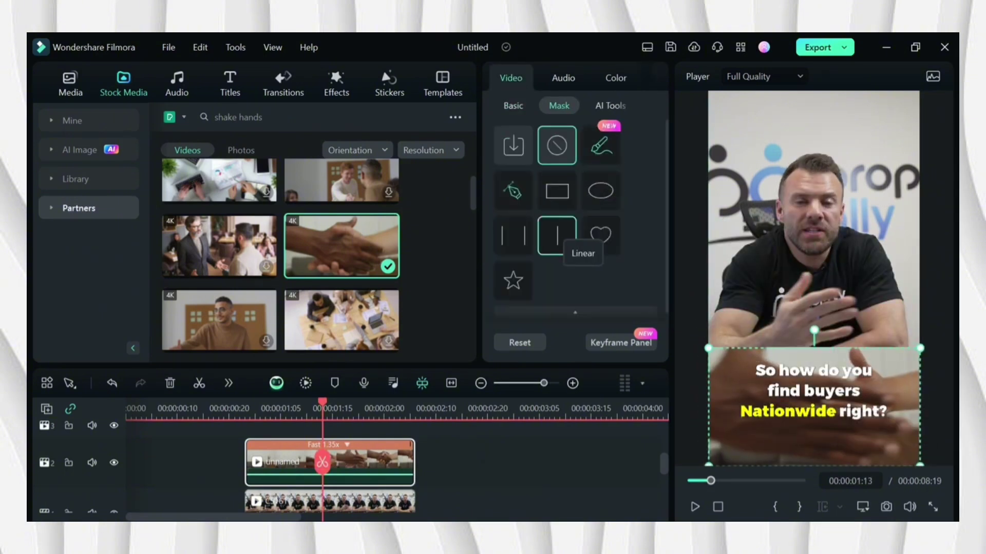
click(557, 235)
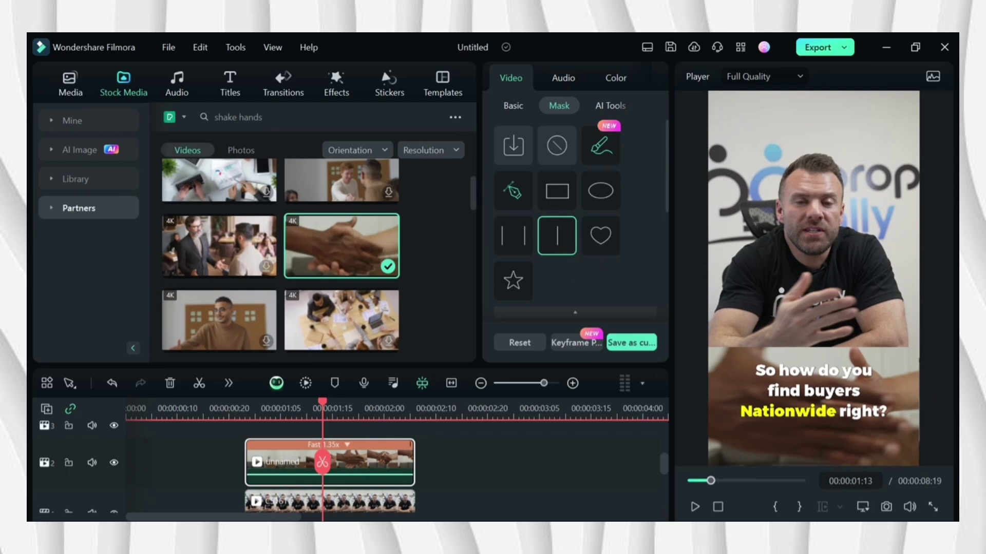
drag(796, 408, 817, 353)
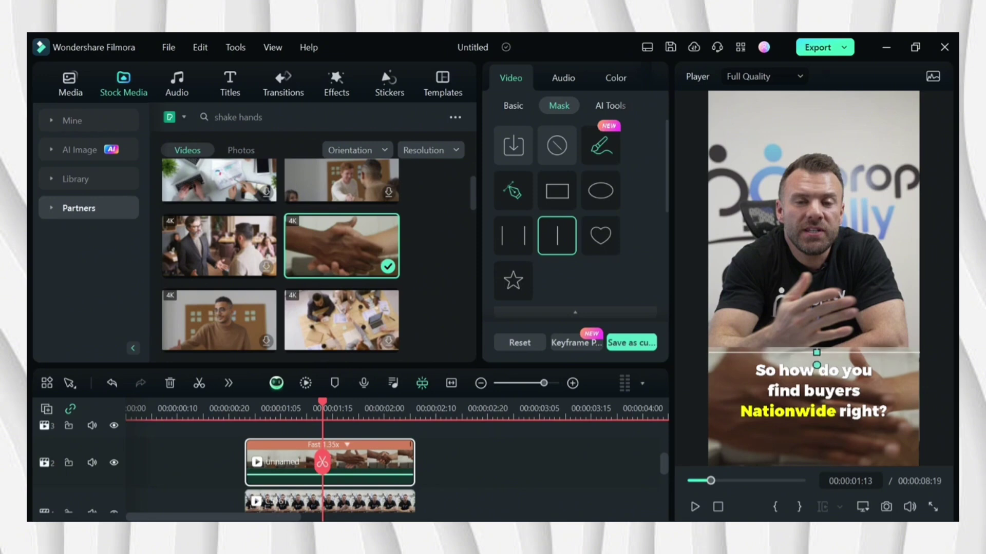
drag(816, 364, 819, 369)
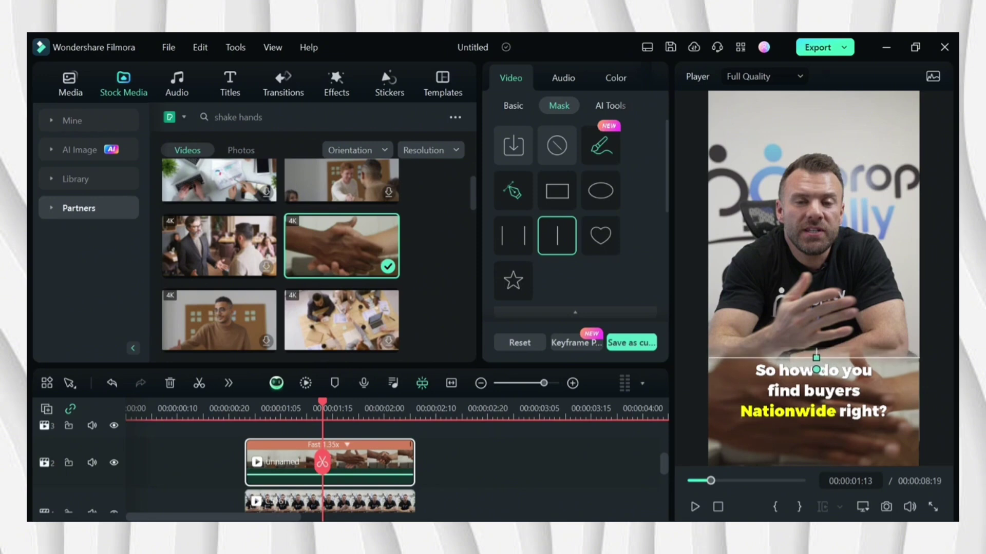
key(Escape)
click(330, 501)
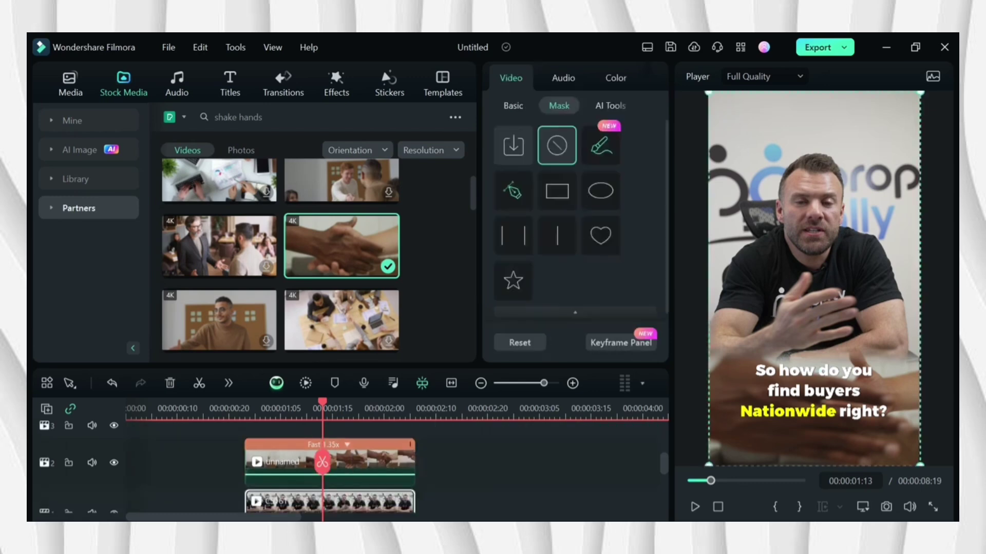
- Enable AI Portrait on the speaker clip and run a stock search for 'house for sale'
click(610, 105)
click(502, 163)
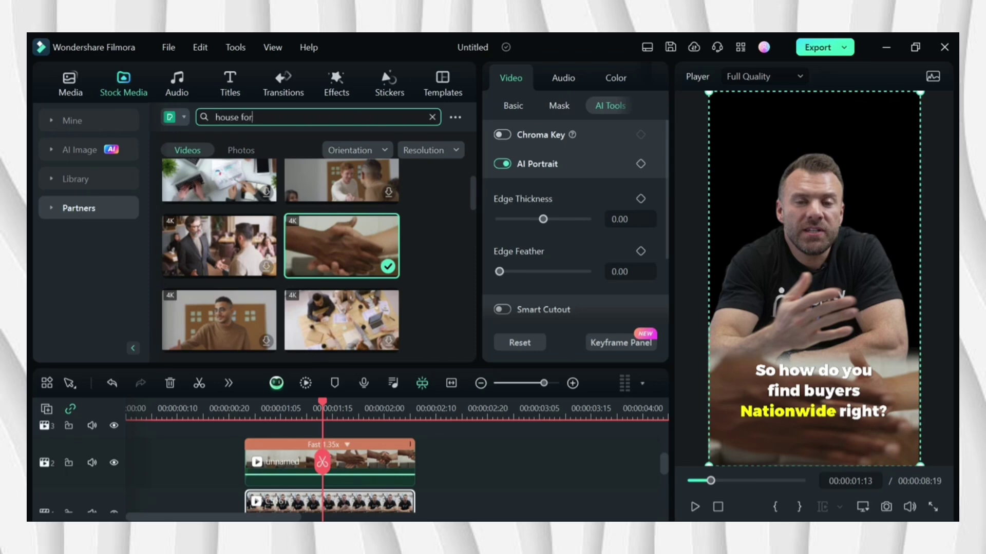
text(sale)
key(Return)
- Combine the speaker and handshake clips into one compound clip
scroll(329, 462, down, 2)
scroll(328, 462, up, 1)
drag(223, 439, 356, 514)
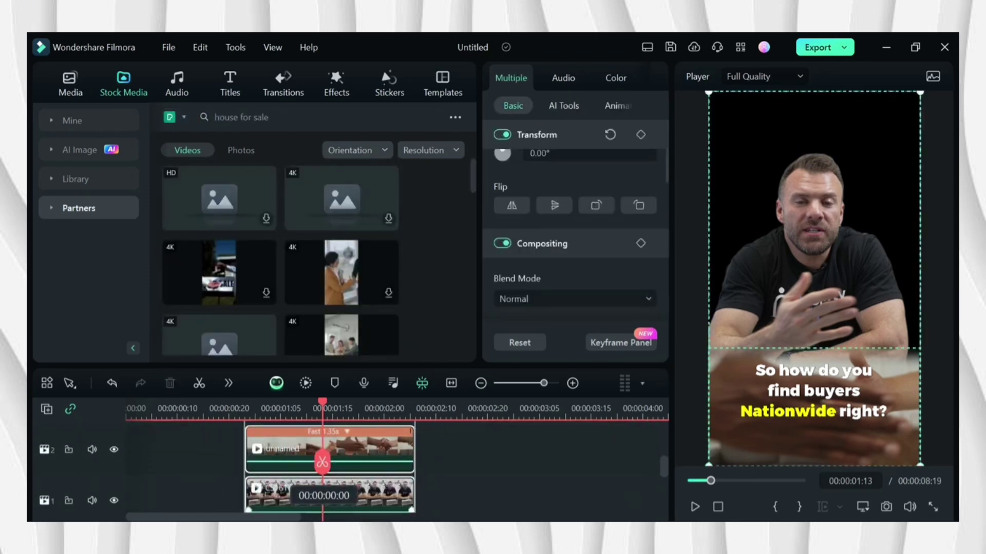
key(ctrl+z)
- Drag the FOR SALE stock clip from the search results onto the timeline
scroll(267, 235, down, 1)
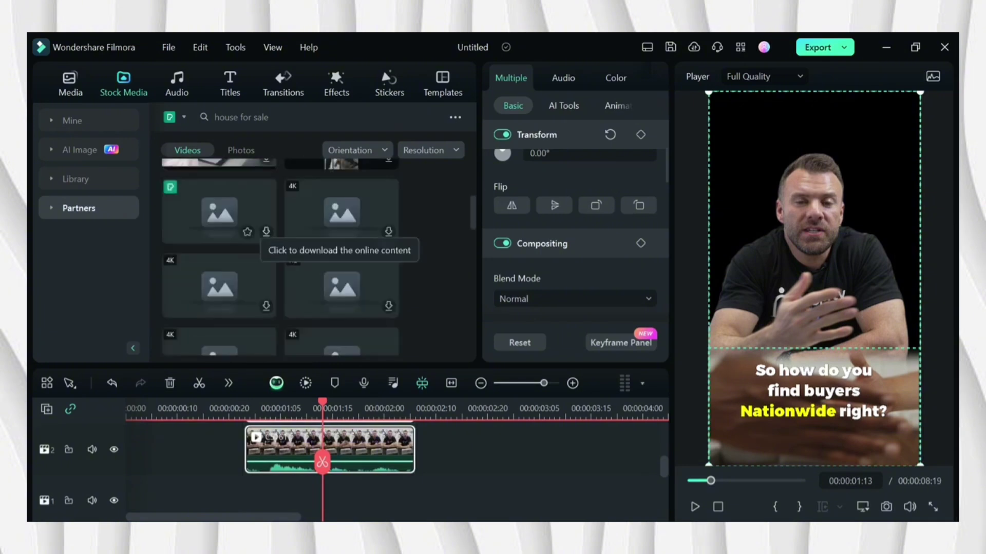
scroll(267, 235, down, 1)
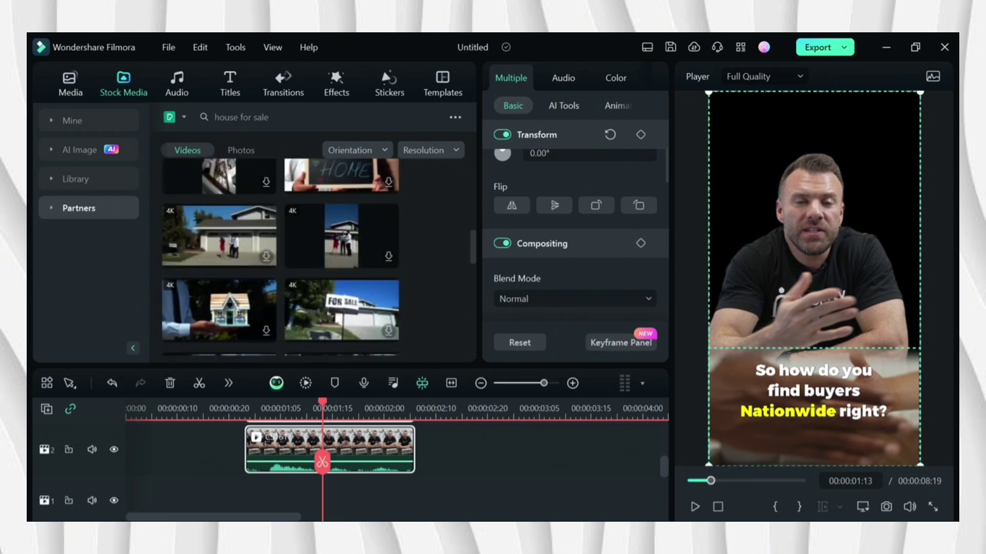
drag(341, 309, 288, 495)
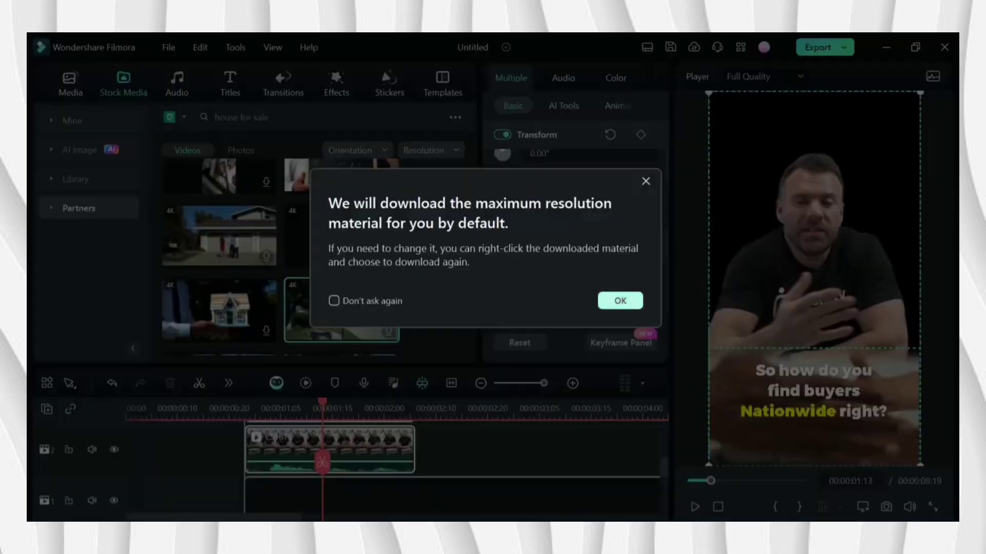
- Download the FOR SALE clip, keep the vertical project settings, and crop it to fit the frame
click(625, 299)
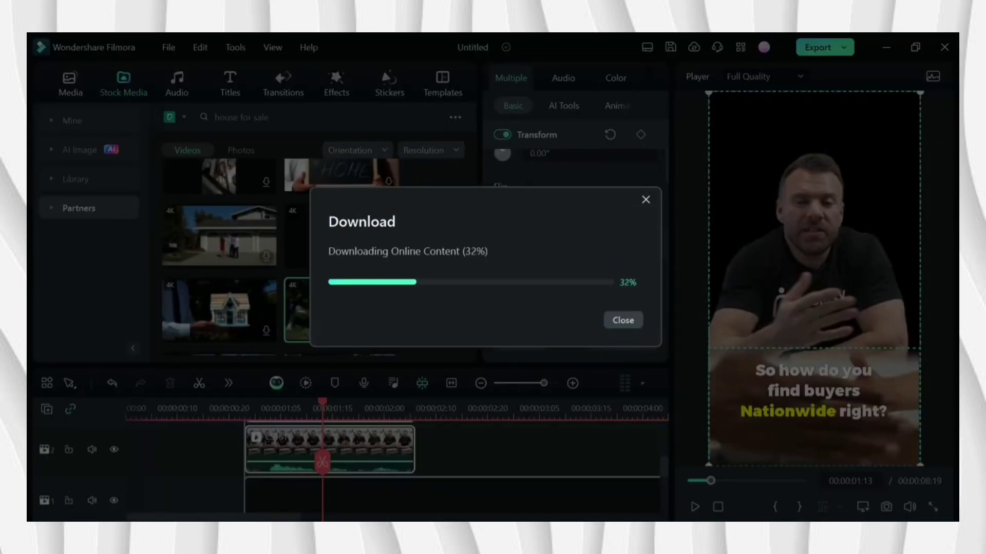
click(579, 312)
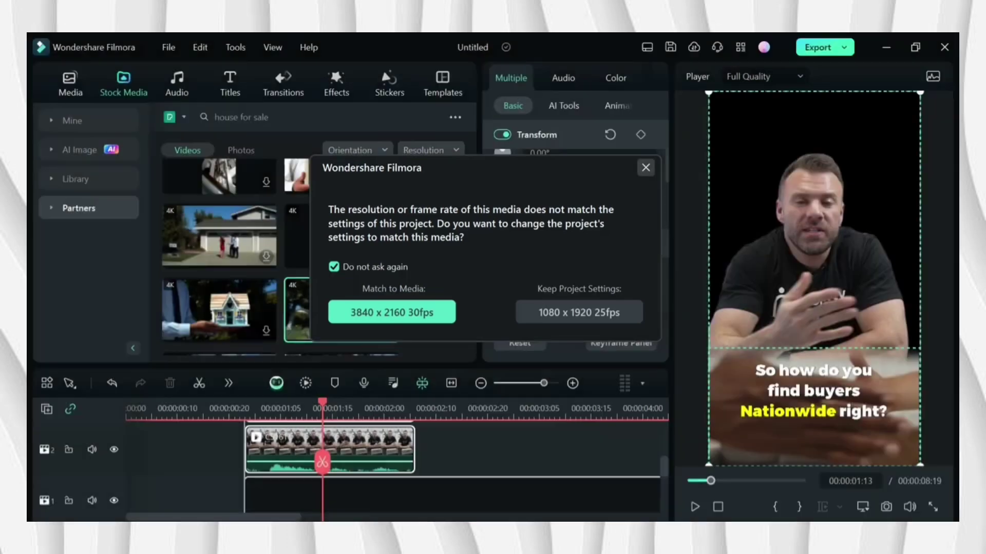
right_click(368, 493)
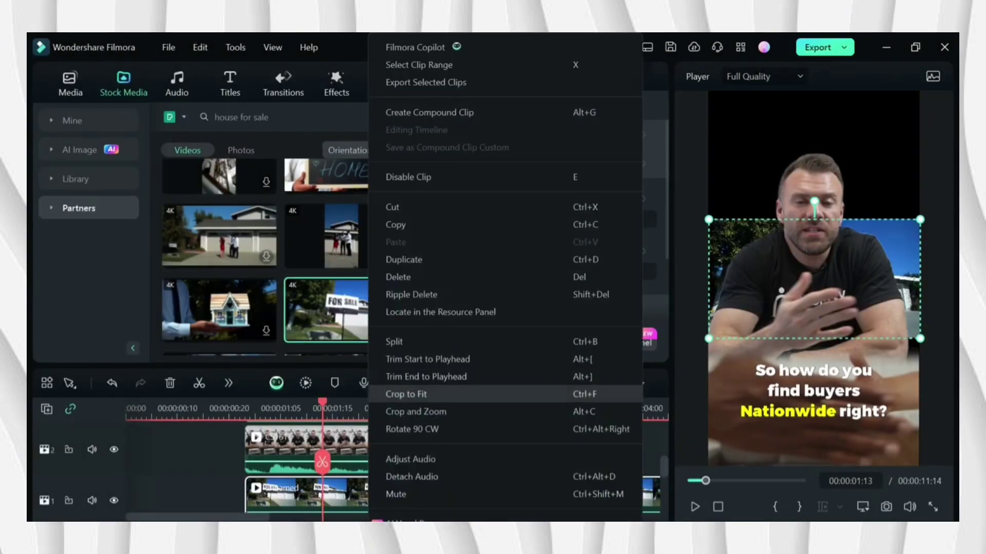
click(406, 393)
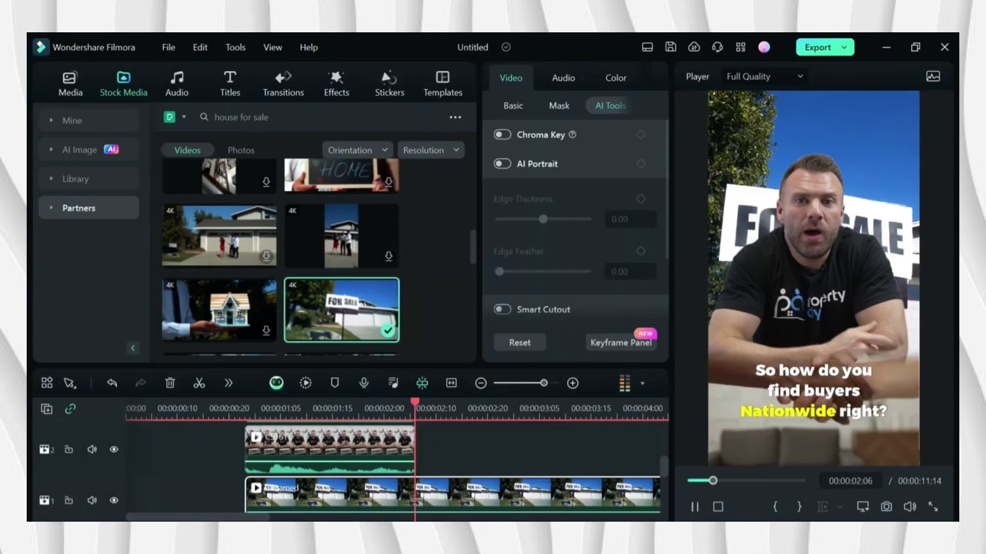
- Trim the FOR SALE clip to span 00:00:00:23–00:00:02:06 and paste a clip on a new track above
key(space)
drag(659, 495, 413, 496)
click(247, 496)
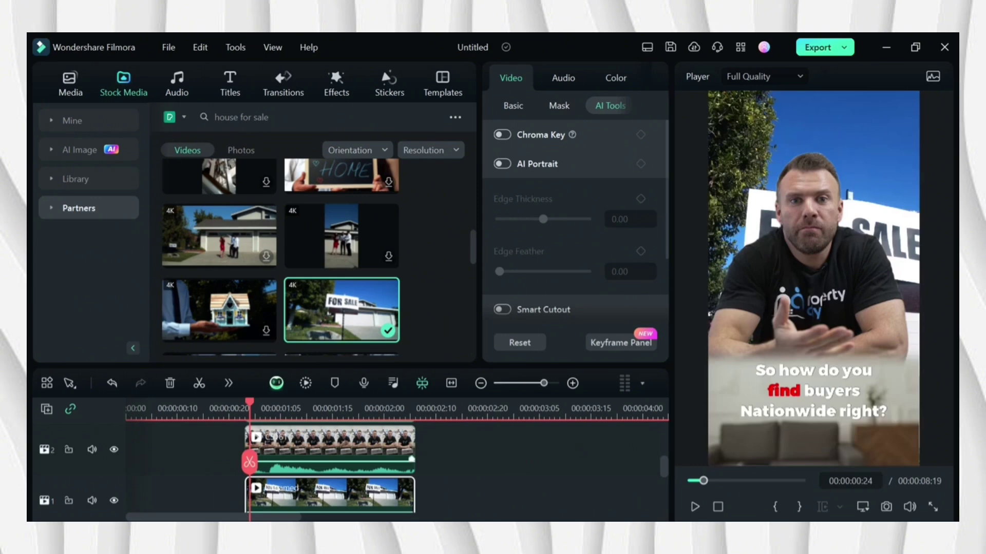
key(ctrl+v)
- Preview the result, then return the playhead to about 00:00:02:07
key(space)
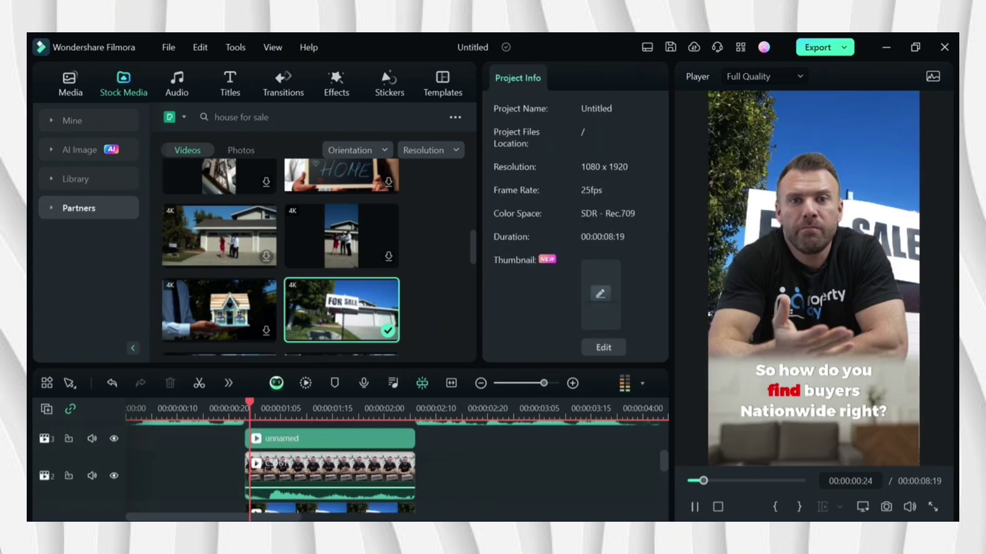
key(space)
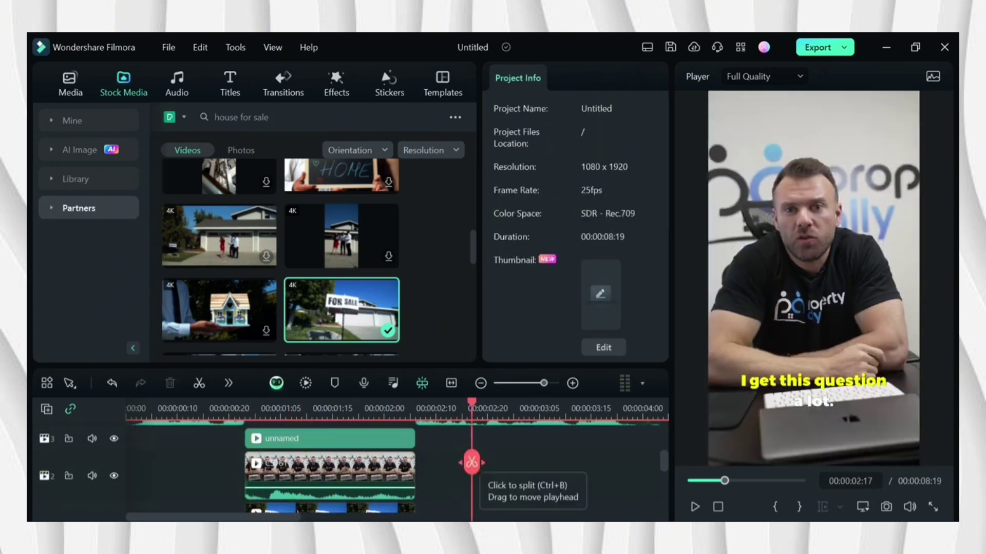
mouse_move(472, 463)
mouse_down()
mouse_move(418, 463)
mouse_move(482, 462)
mouse_up()
- Replace the stock search with 'confused' and switch the results to Photos
click(318, 117)
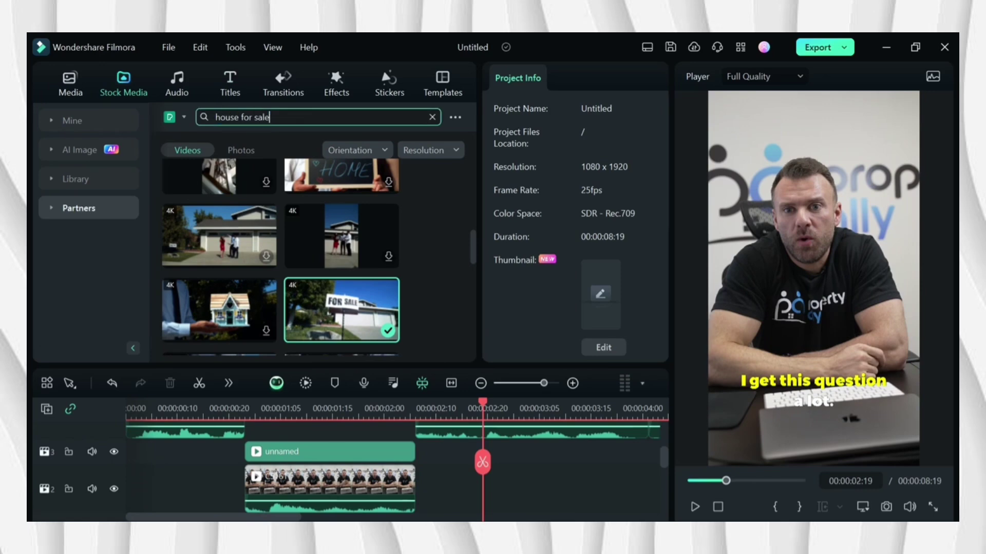
key(BackSpace)
text(confuse)
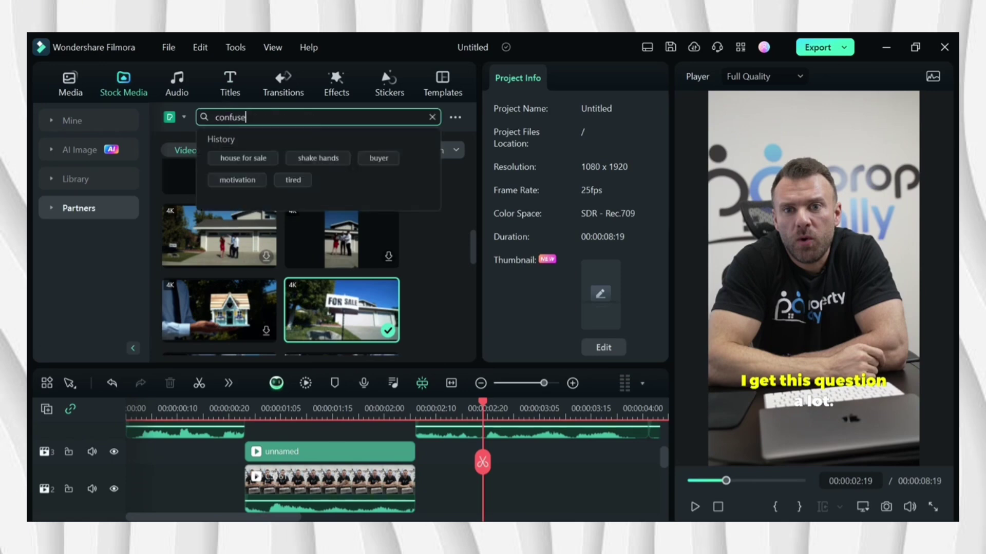
text(d)
key(Return)
click(241, 150)
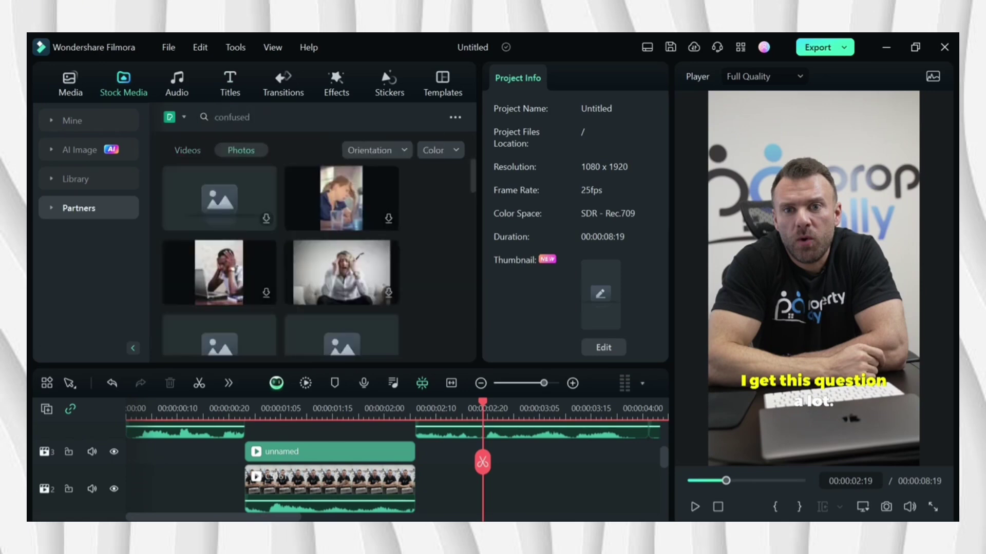
scroll(280, 256, down, 2)
- Search photos for 'question' and add the yellow-shirt pensive man photo, accepting the download notice
click(232, 117)
text(question)
key(Return)
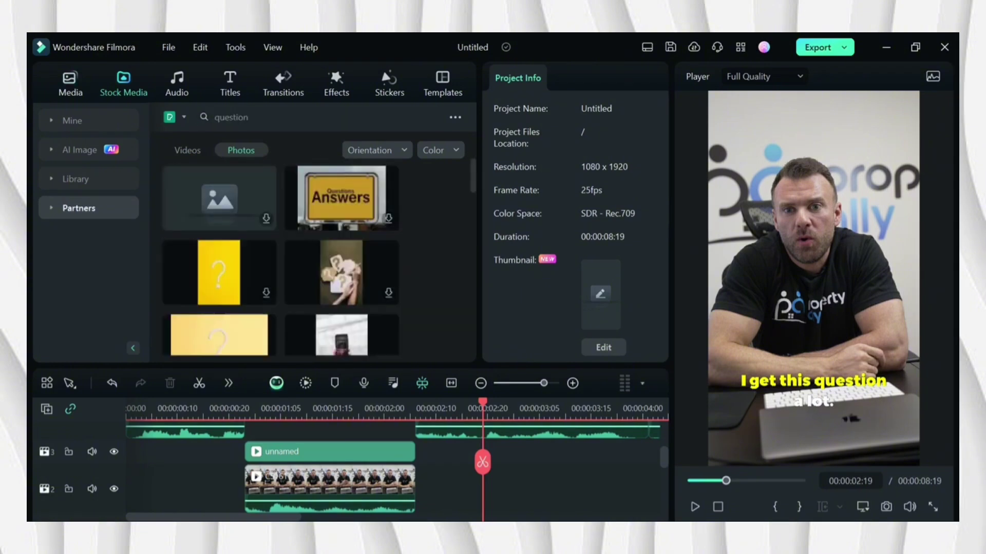
click(233, 117)
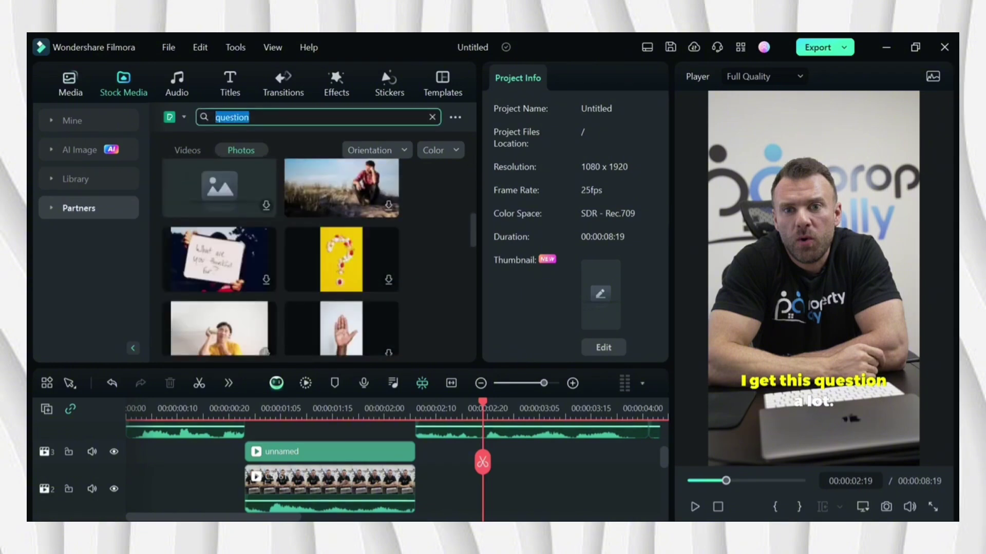
click(265, 254)
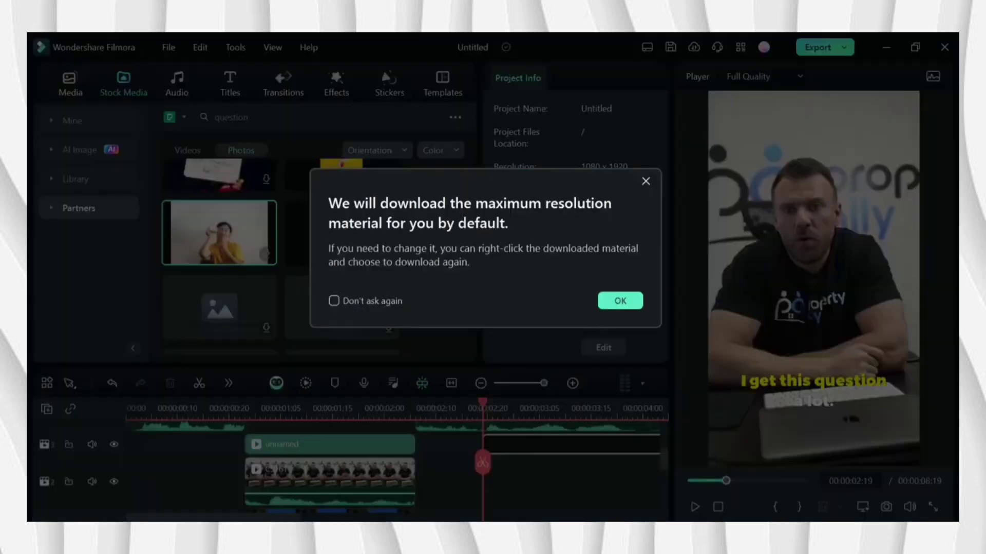
key(Return)
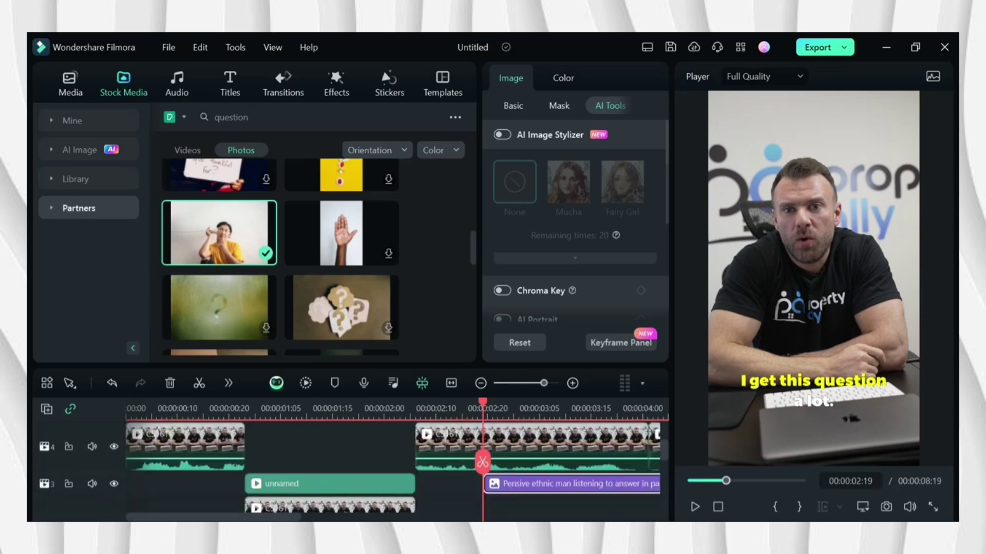
- Move the talking-head clip to track 2, apply AI Portrait to the pensive man photo, and lower him in the frame
drag(534, 435, 534, 487)
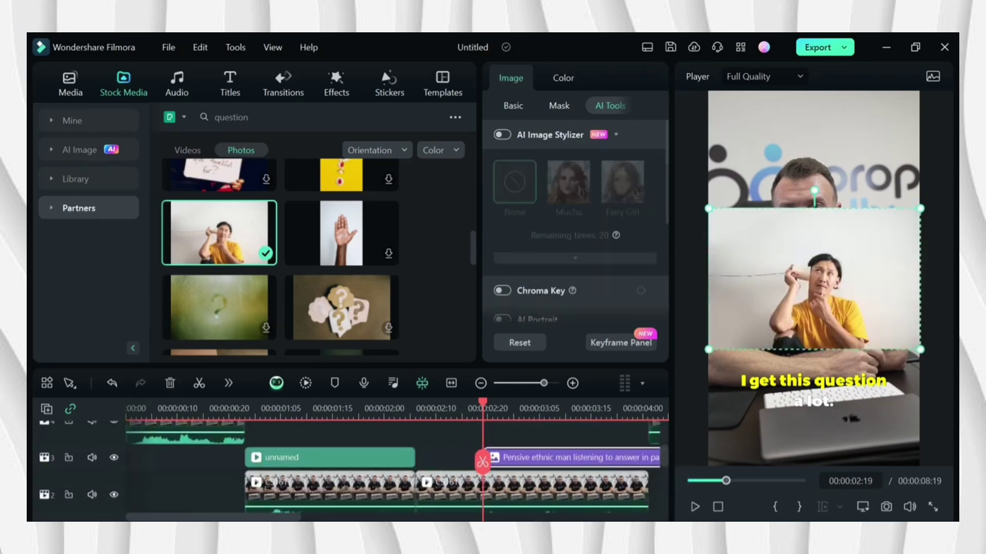
scroll(575, 231, down, 2)
click(502, 232)
drag(814, 279, 807, 315)
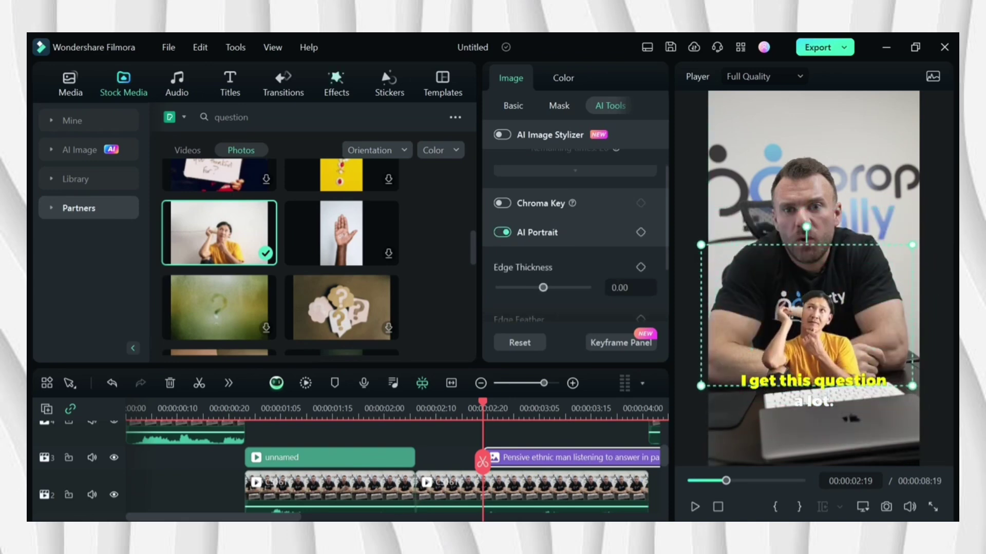
click(390, 84)
- Search the sticker library for 'question mark' and stop playback where the next caption begins
text(question mark)
key(Return)
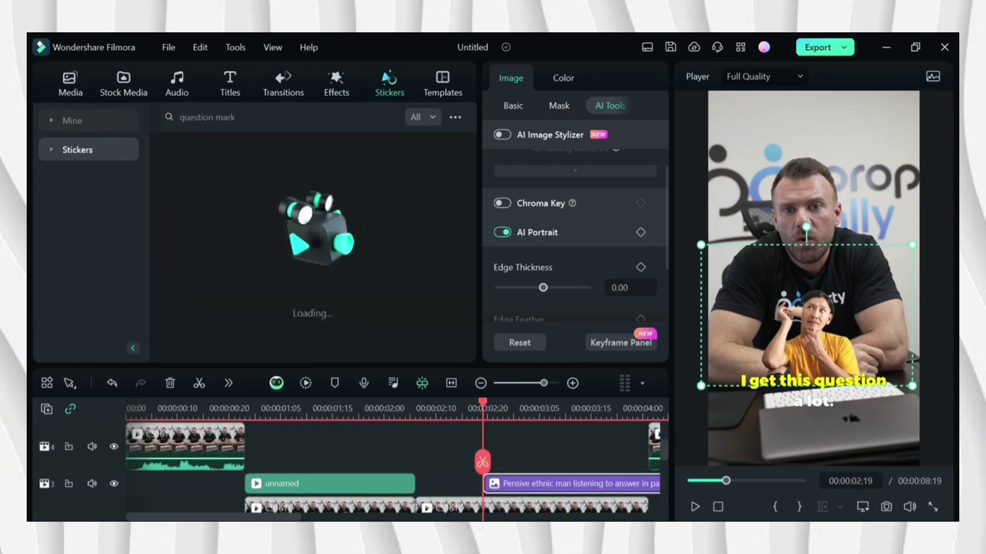
key(Escape)
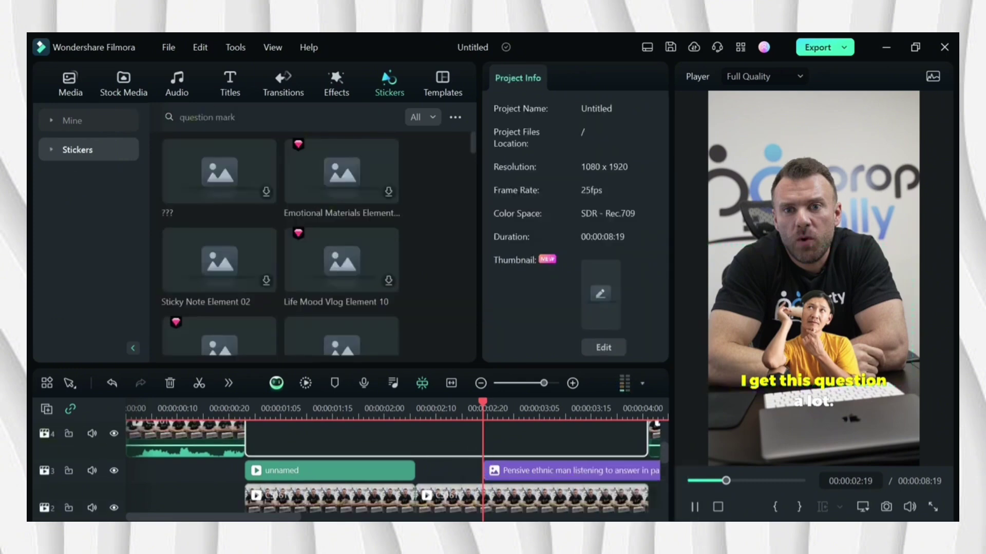
key(space)
click(564, 470)
- Split the pensive man photo at the playhead, trim its end earlier, and return to about 00:00:02:18
click(409, 462)
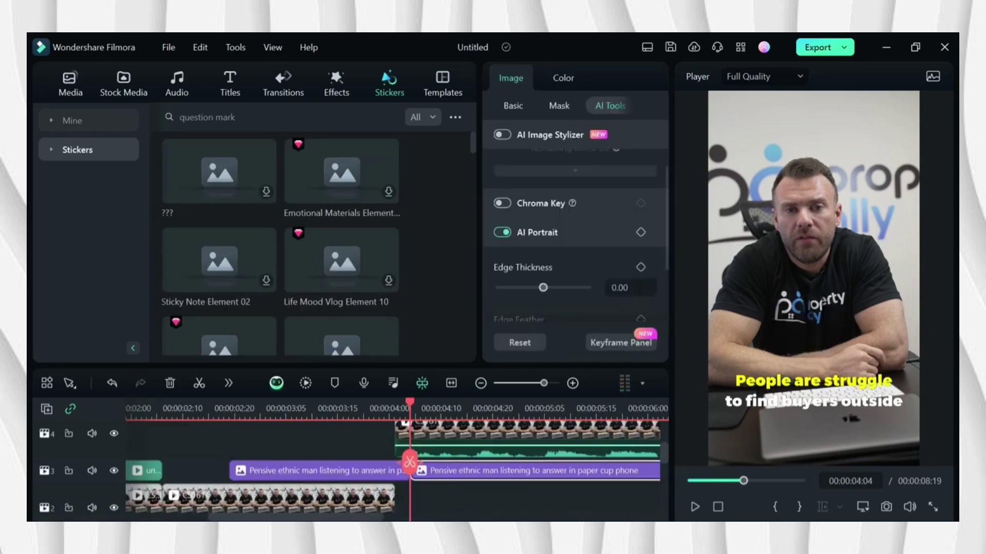
key(Delete)
drag(408, 470, 394, 470)
click(224, 411)
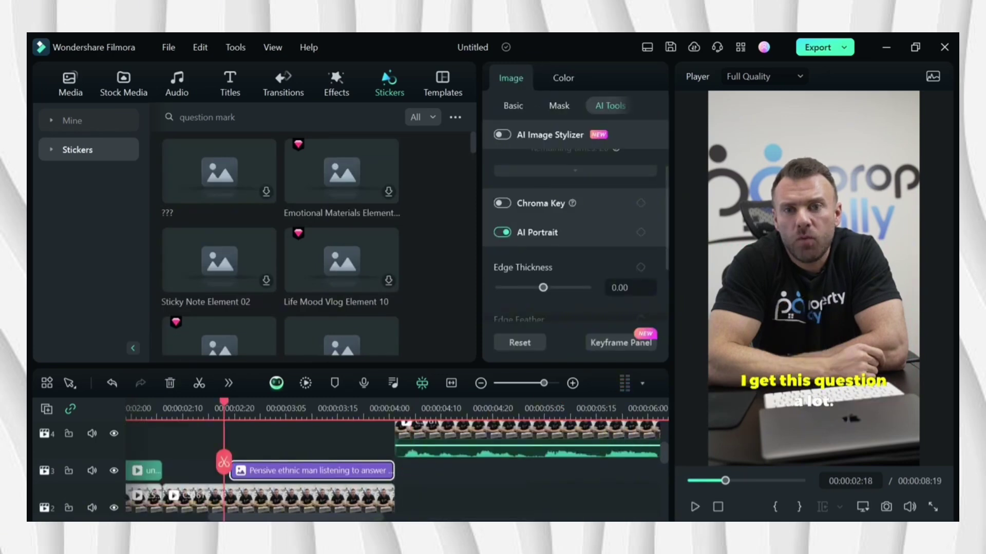
- Add the red question-marks sticker at the playhead and select its clip
drag(342, 171, 257, 447)
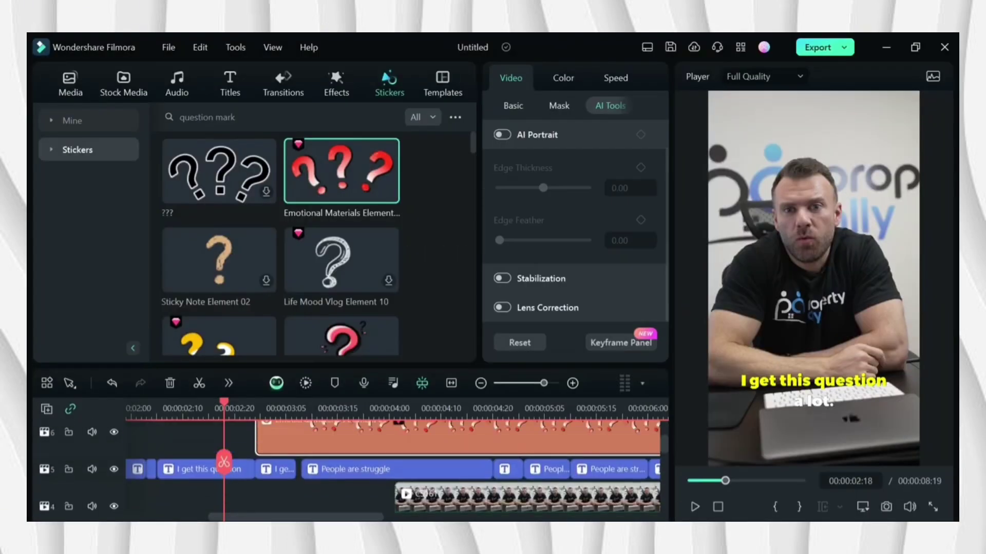
key(ctrl+z)
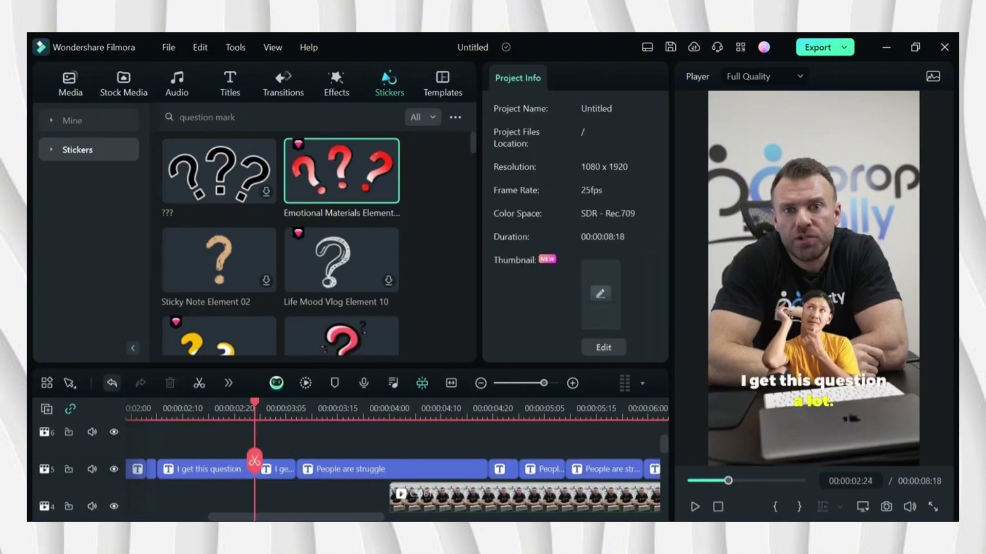
click(111, 383)
click(112, 383)
click(112, 383)
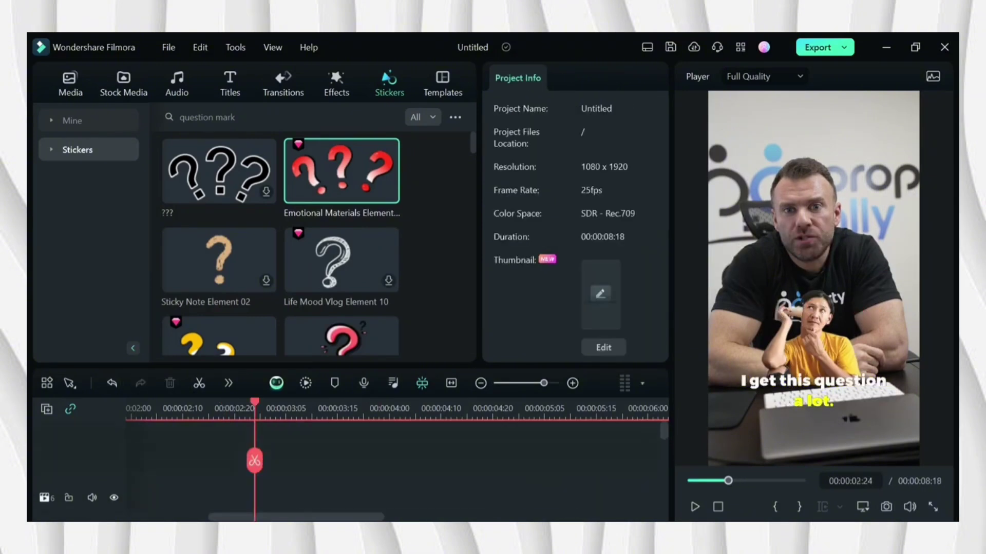
click(388, 192)
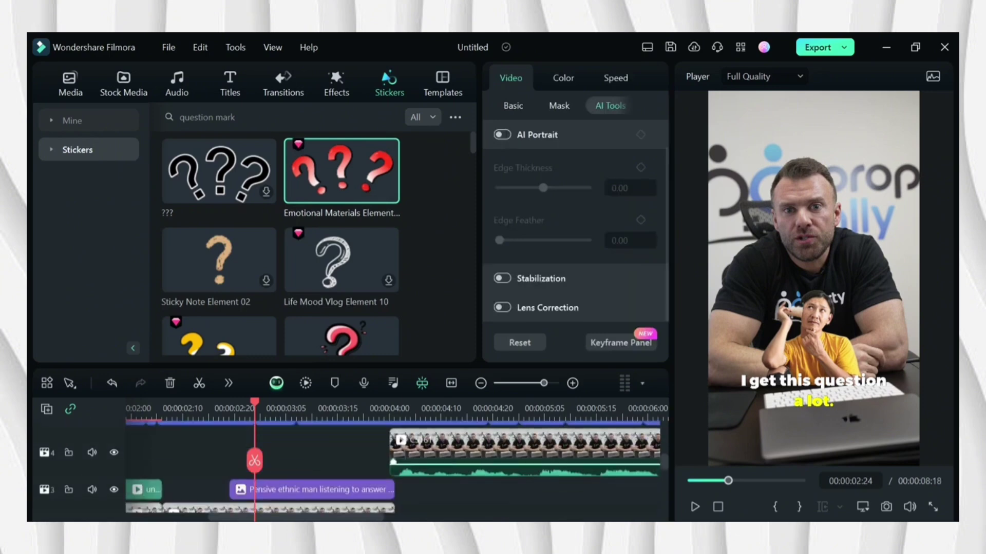
click(373, 408)
- Start the sticker at about 00:00:02:19, move it up and shrink it above the speaker's head
drag(308, 439, 288, 468)
drag(847, 333, 855, 220)
drag(912, 232, 872, 171)
click(213, 409)
key(space)
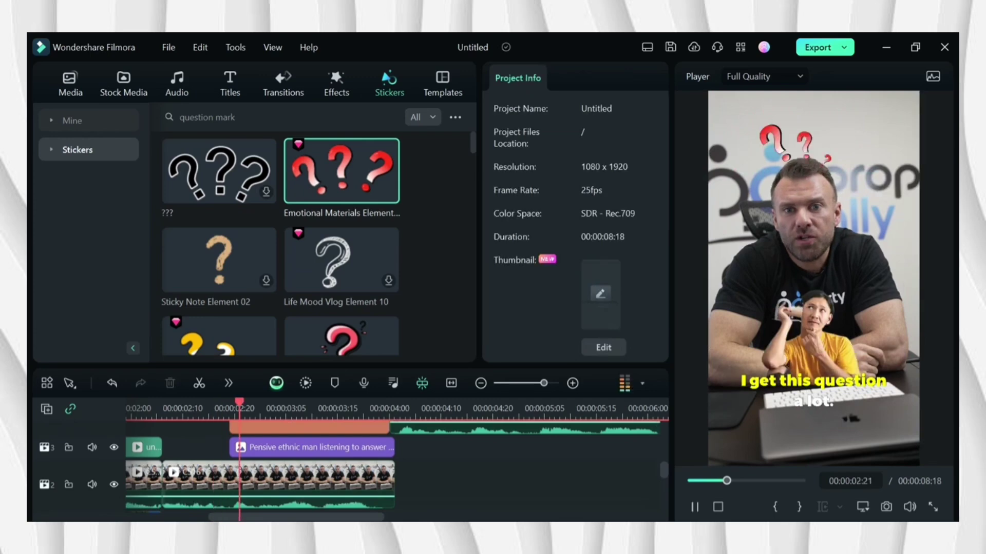
key(space)
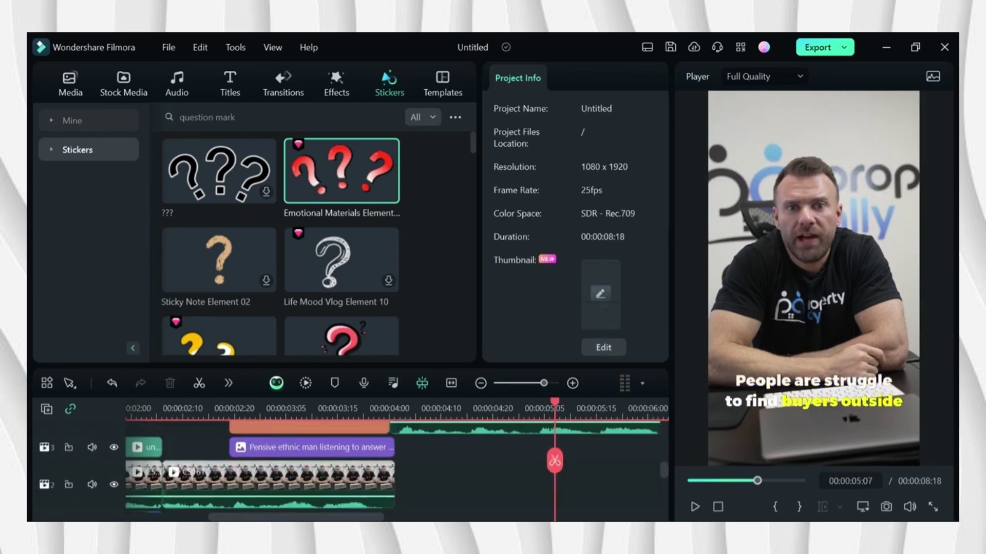
- Trim the lower talking-head clip to end at 00:00:03:24
scroll(554, 461, down, 2)
drag(555, 461, 384, 461)
scroll(384, 461, up, 2)
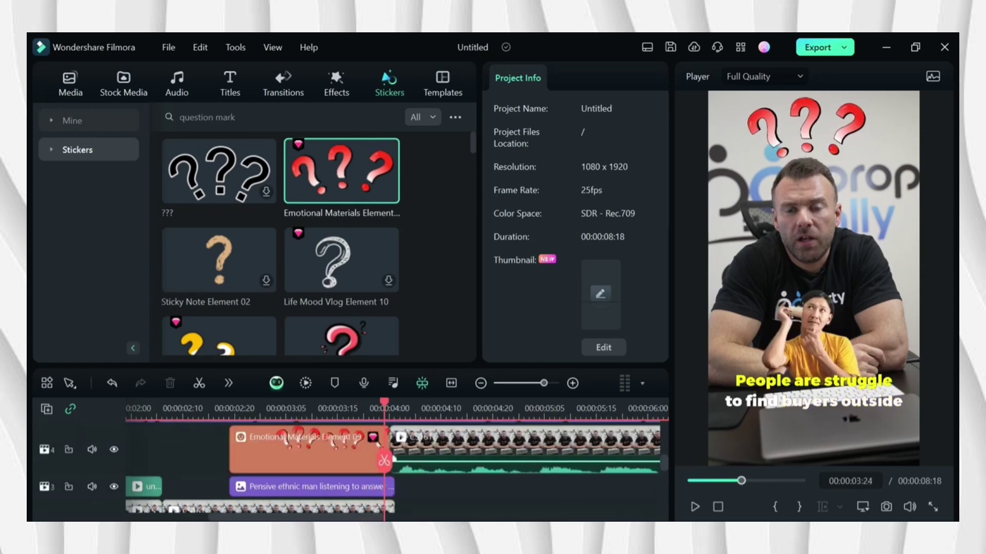
scroll(384, 460, down, 1)
click(384, 461)
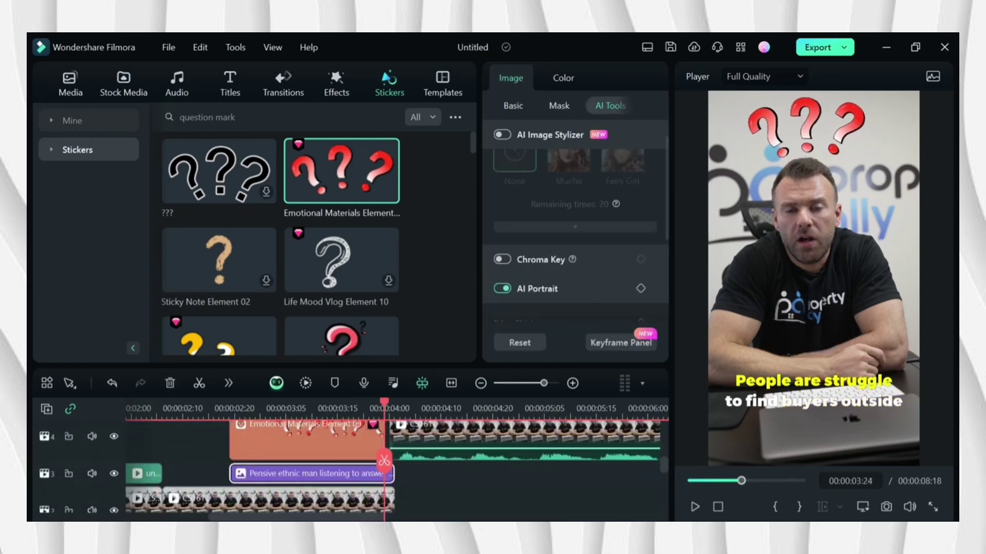
scroll(384, 461, down, 1)
click(384, 461)
drag(393, 485, 384, 485)
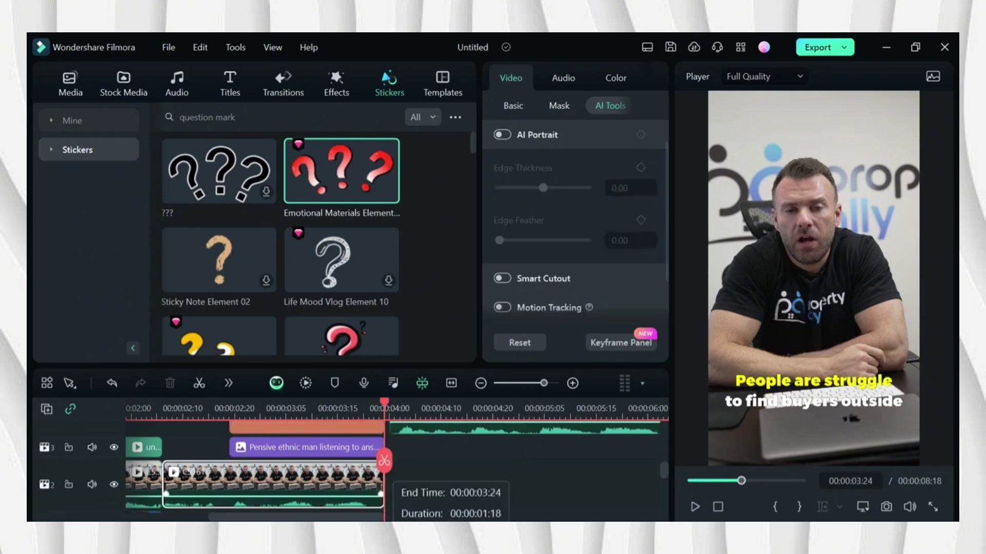
scroll(384, 461, up, 1)
scroll(384, 460, down, 1)
scroll(384, 461, up, 1)
scroll(384, 461, up, 1)
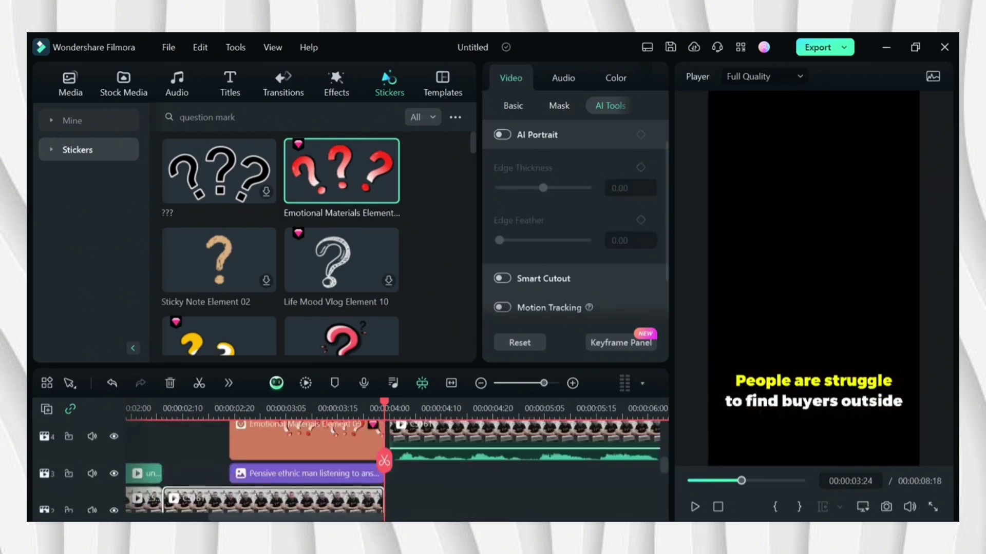
click(384, 460)
key(alt+6)
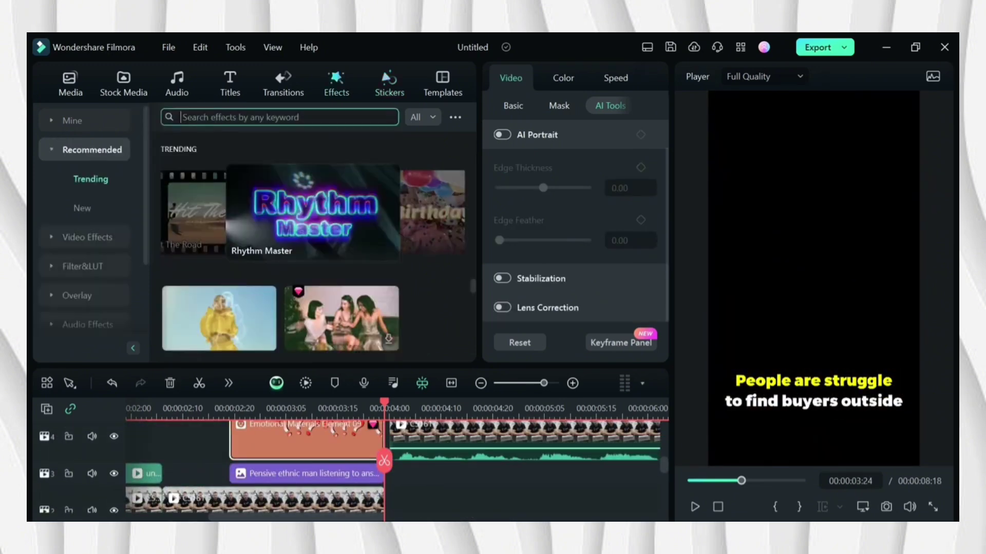
text(mild)
key(Return)
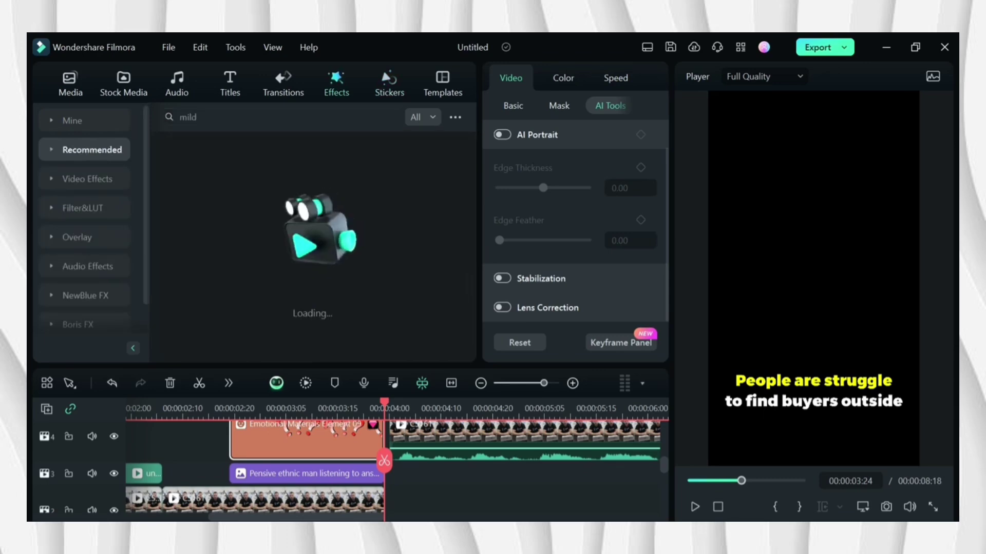
drag(219, 171, 296, 473)
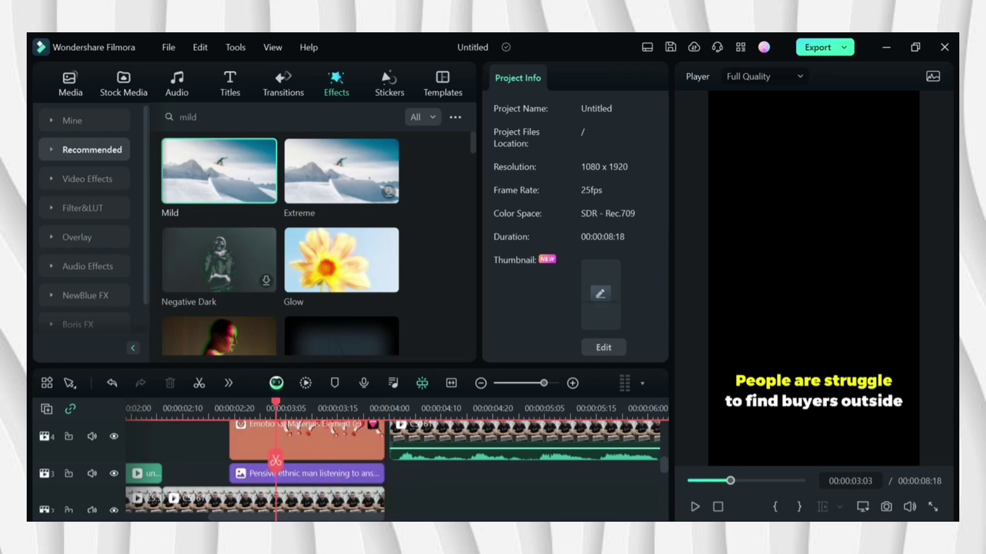
scroll(276, 460, down, 1)
scroll(410, 462, up, 1)
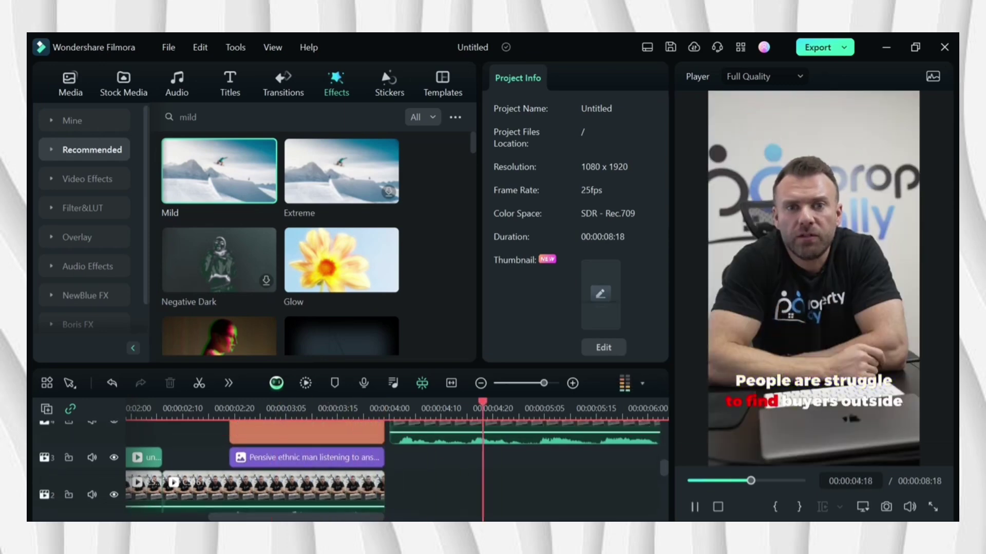
key(space)
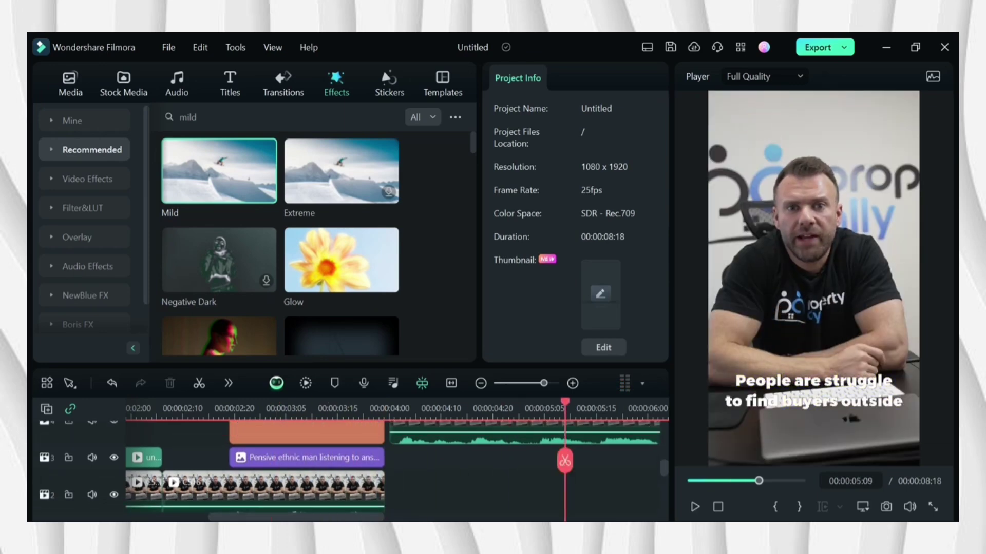
click(389, 408)
- Search Stock Media for 'struggle' and show video results
click(446, 408)
click(124, 82)
click(318, 118)
text(struggle)
key(Return)
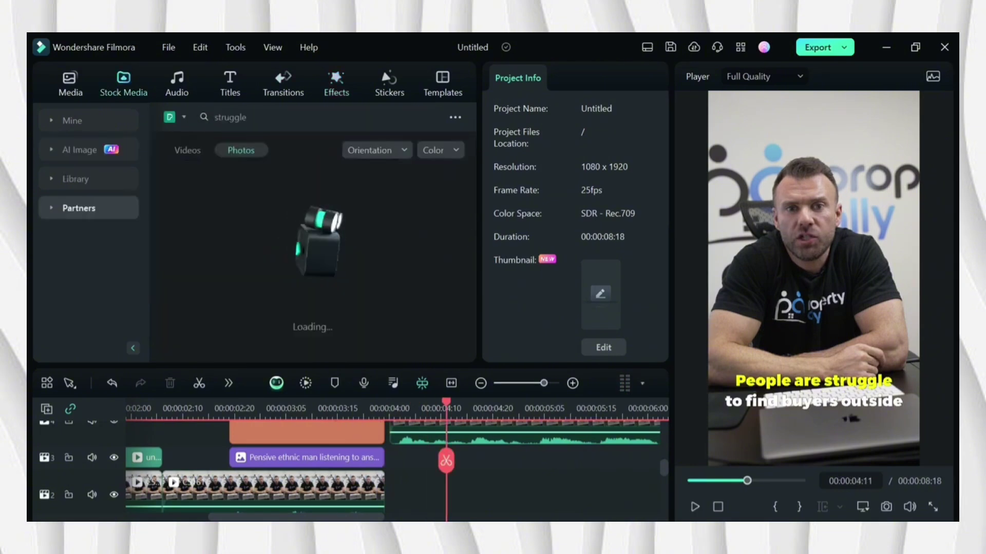
click(187, 150)
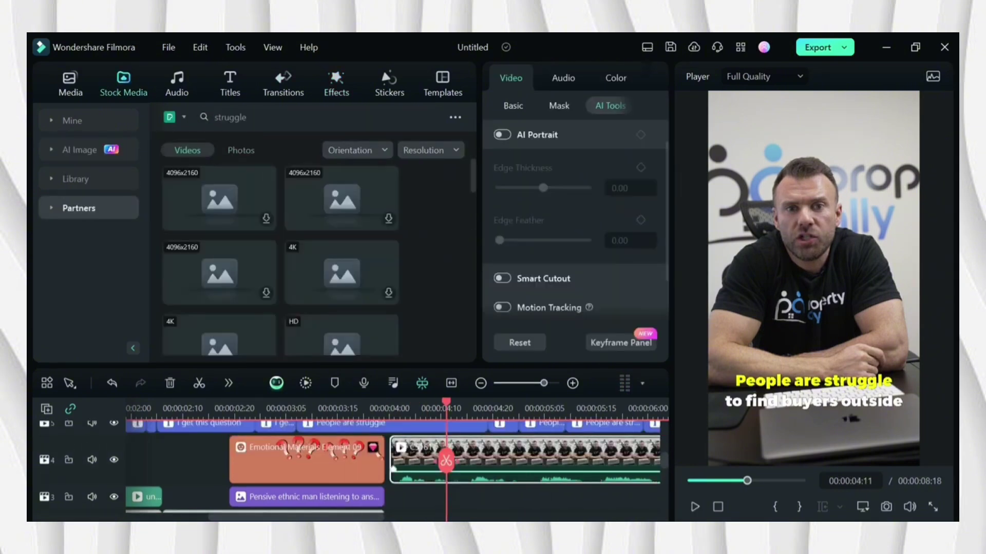
- Split the speaker clip at 4:11 and add the tense meeting clip, keeping the vertical 1080x1920 settings
click(445, 461)
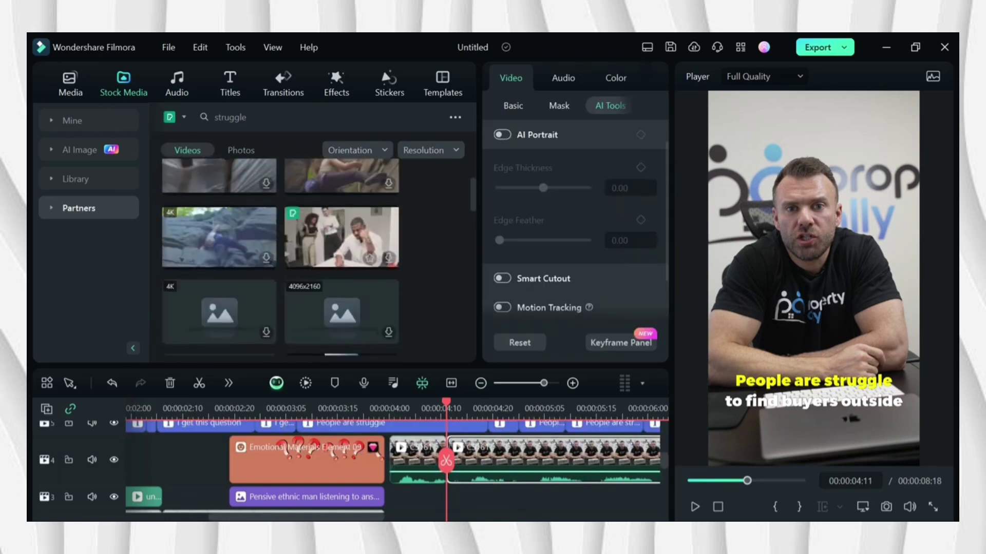
click(389, 258)
click(621, 299)
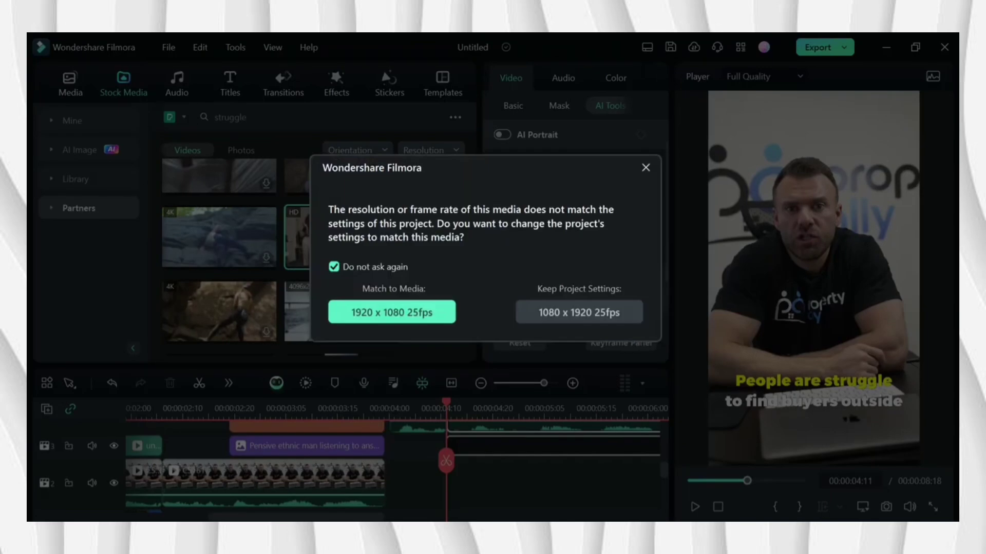
key(Escape)
key(space)
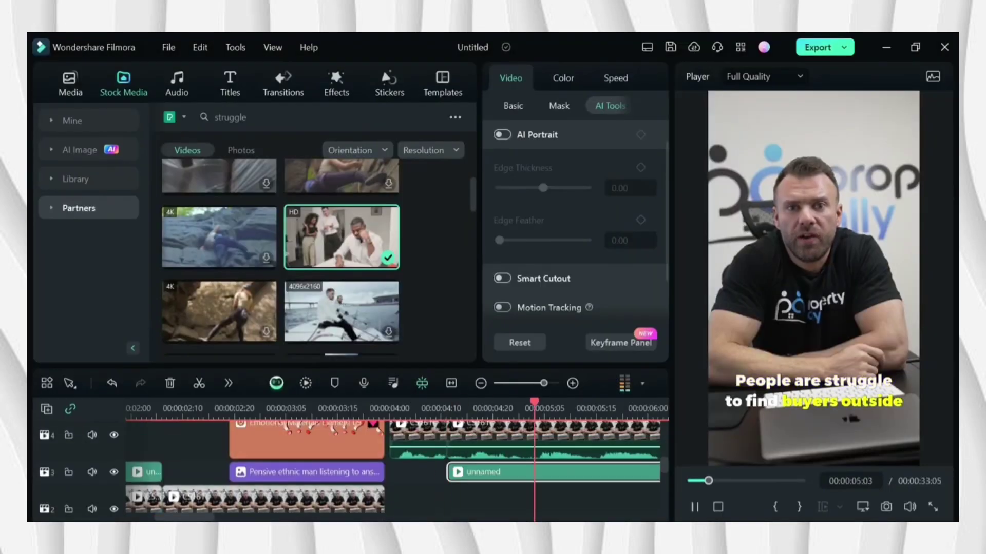
key(space)
- Split the stock clip at 00:00:07:18 and delete the leftover end
drag(457, 403, 363, 403)
click(363, 461)
key(Delete)
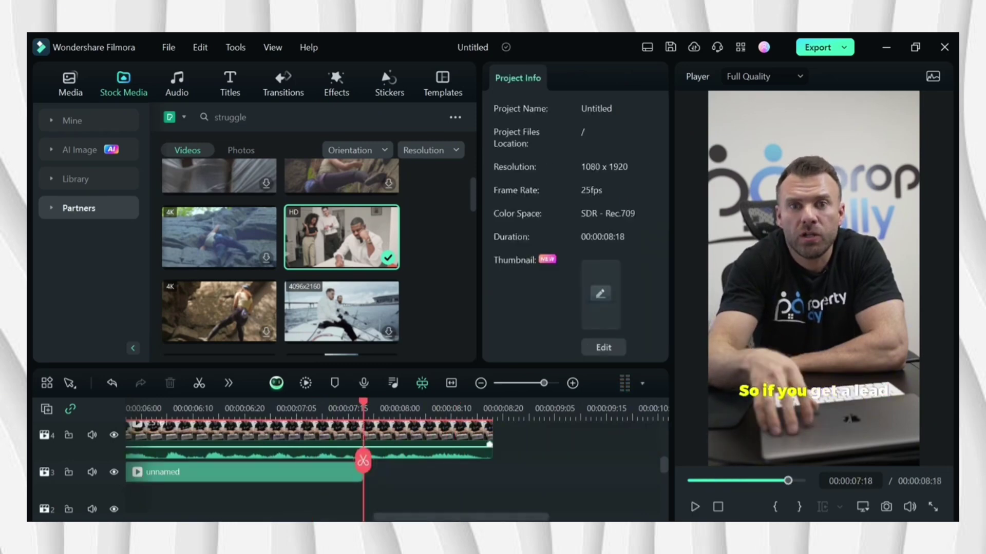
- Split the speaker clip at 7:18 and move the playhead back to 00:00:06:23
scroll(363, 461, up, 1)
click(363, 461)
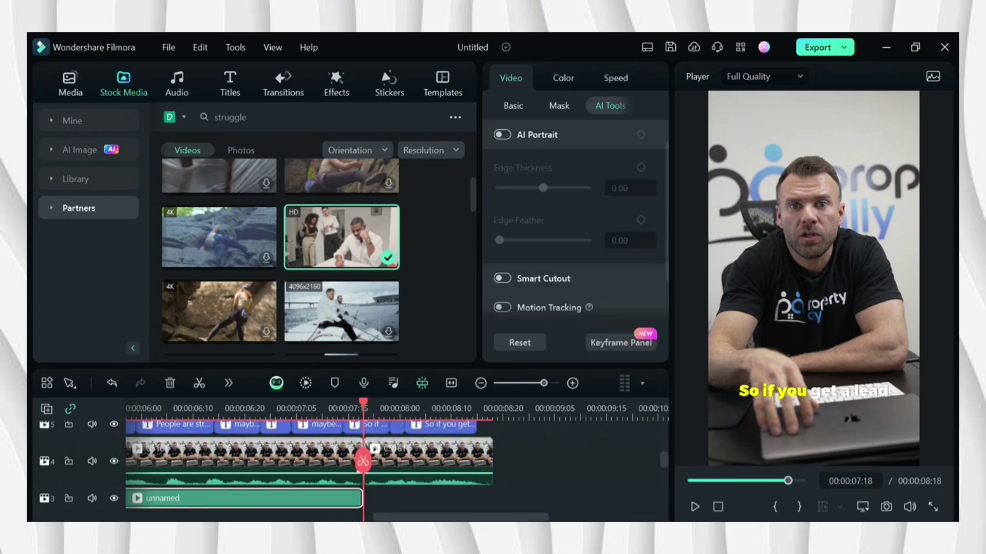
click(260, 409)
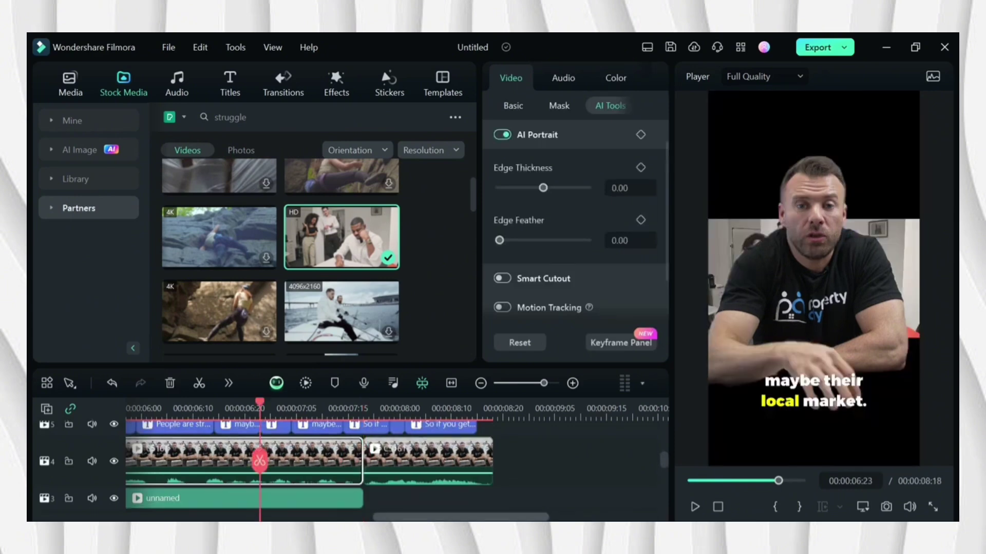
scroll(363, 461, left, 5)
- Crop the stock meeting clip to fit the vertical frame and preview it from 00:00:04:12
right_click(386, 498)
click(425, 394)
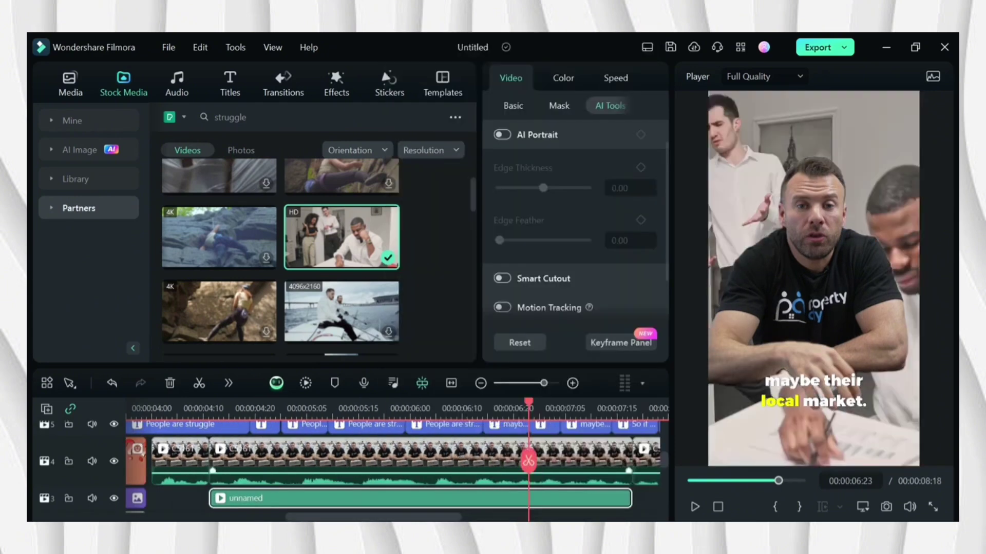
click(192, 498)
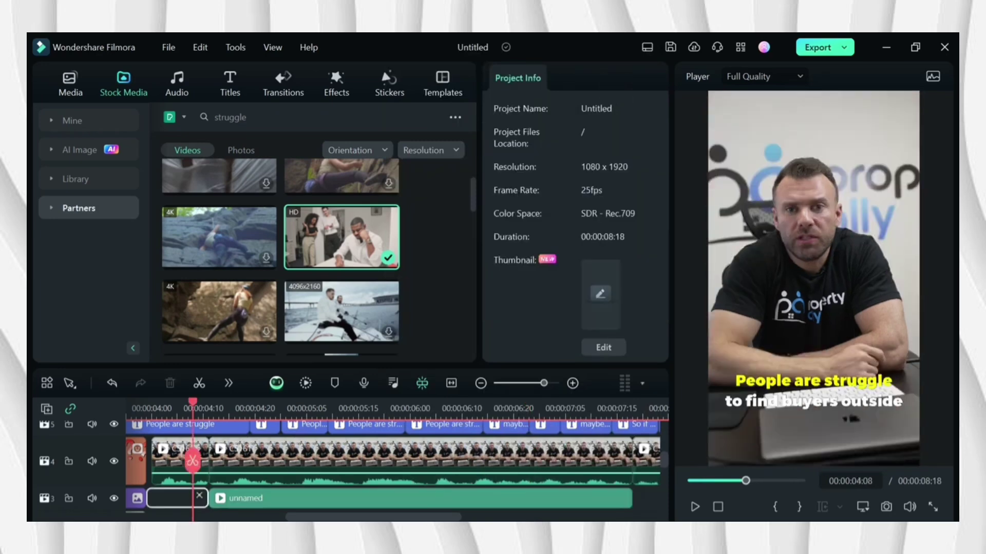
key(space)
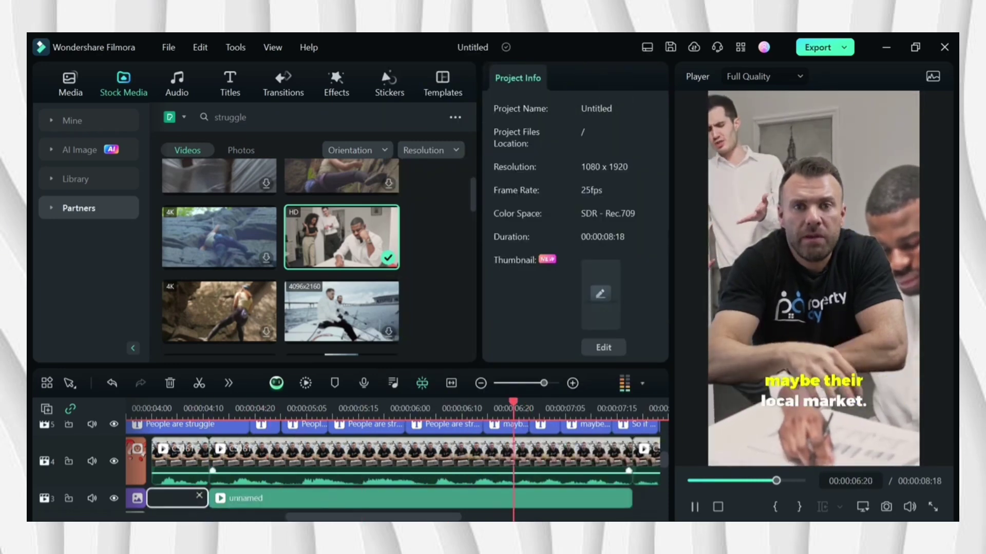
key(space)
click(213, 410)
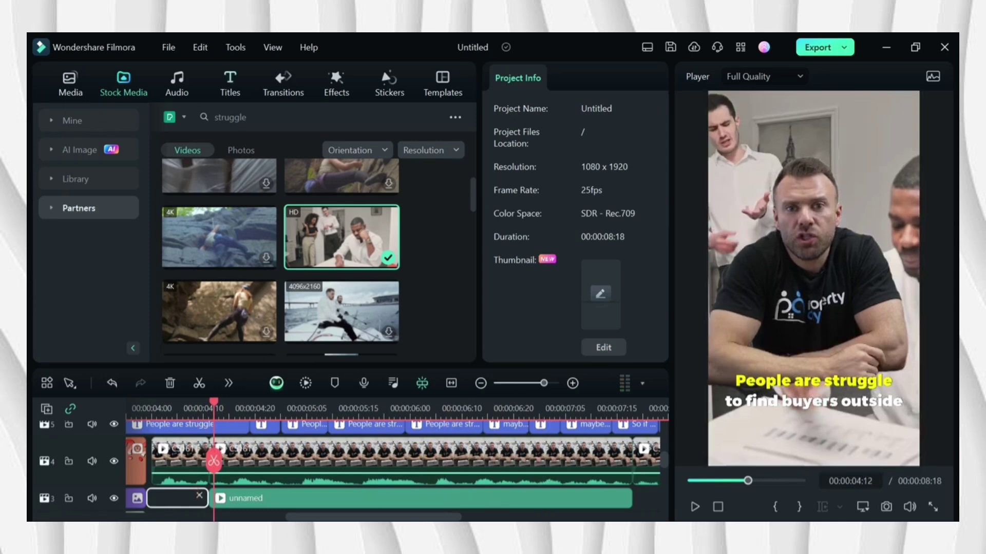
- Search stock footage for 'buyer', then for 'laptop'
text(buyer)
key(Return)
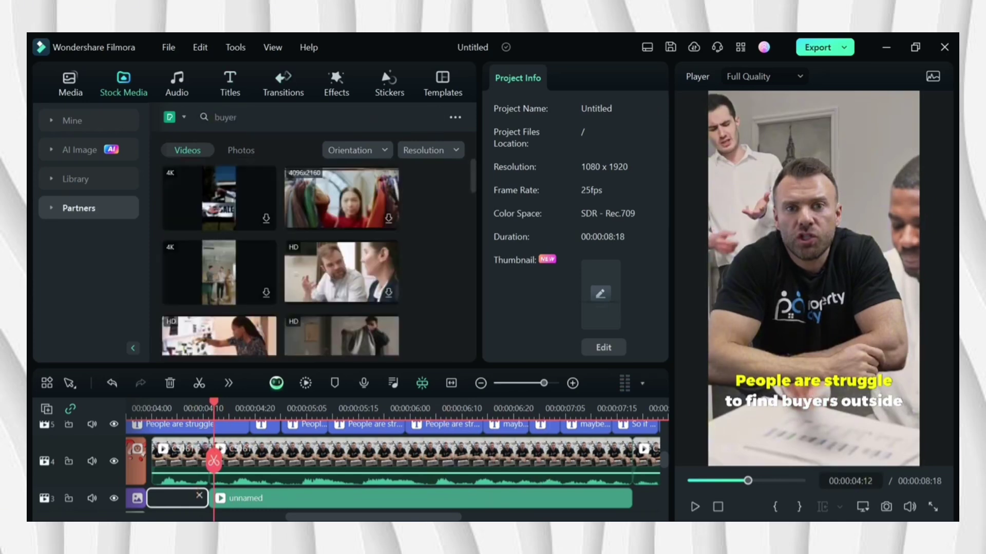
scroll(396, 467, down, 1)
scroll(280, 257, down, 2)
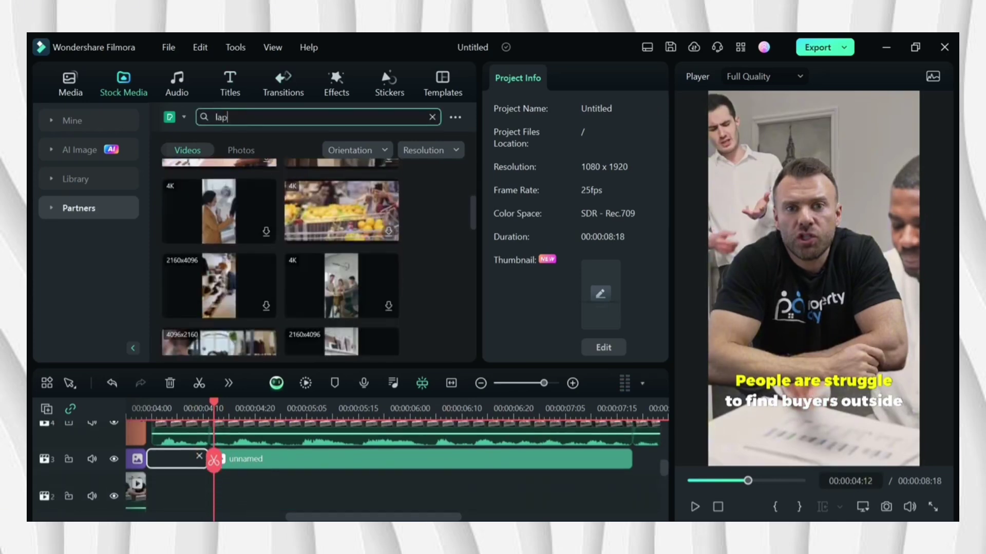
key(Return)
- Add the laptop-typing clip to track 2, confirming the download and keeping vertical project settings
click(411, 458)
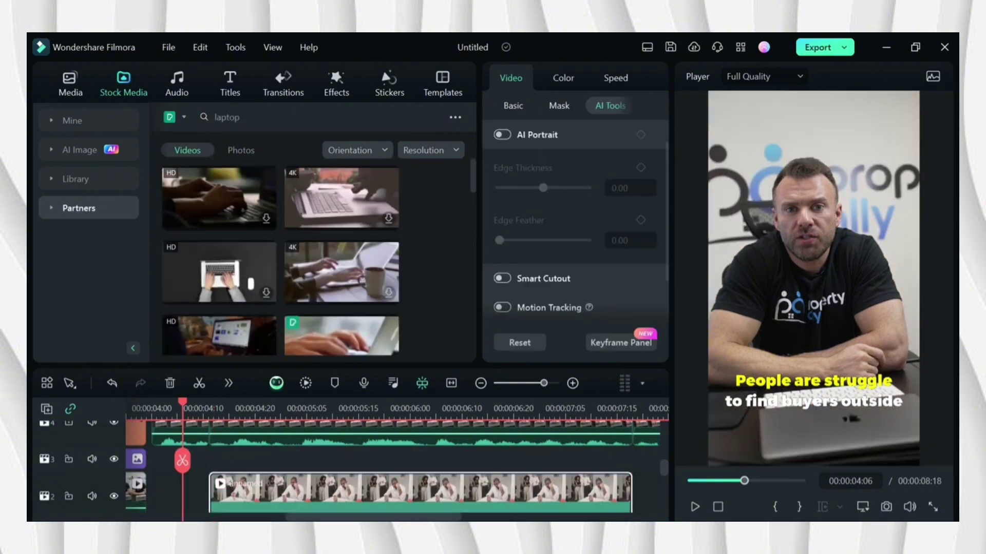
scroll(280, 257, down, 2)
drag(342, 246, 221, 460)
key(Return)
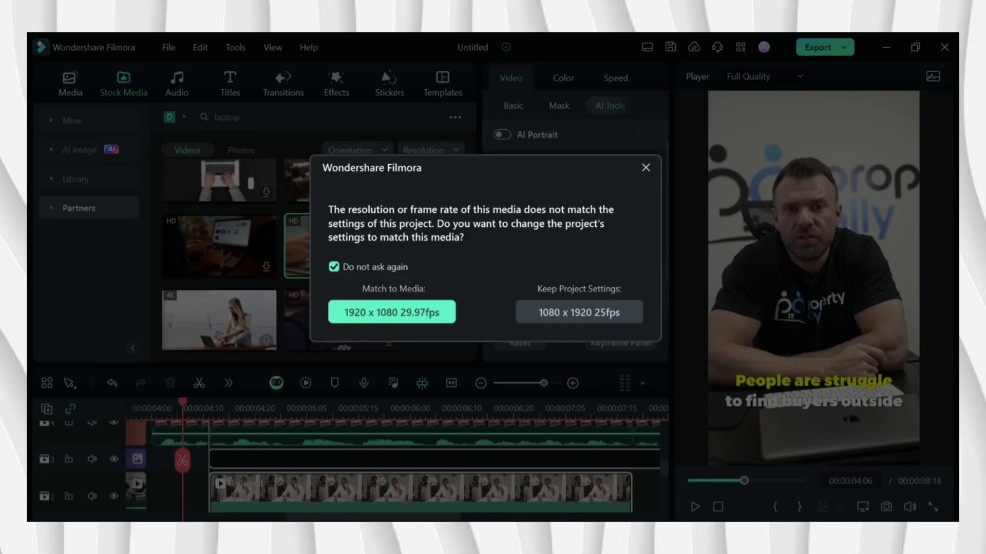
key(Escape)
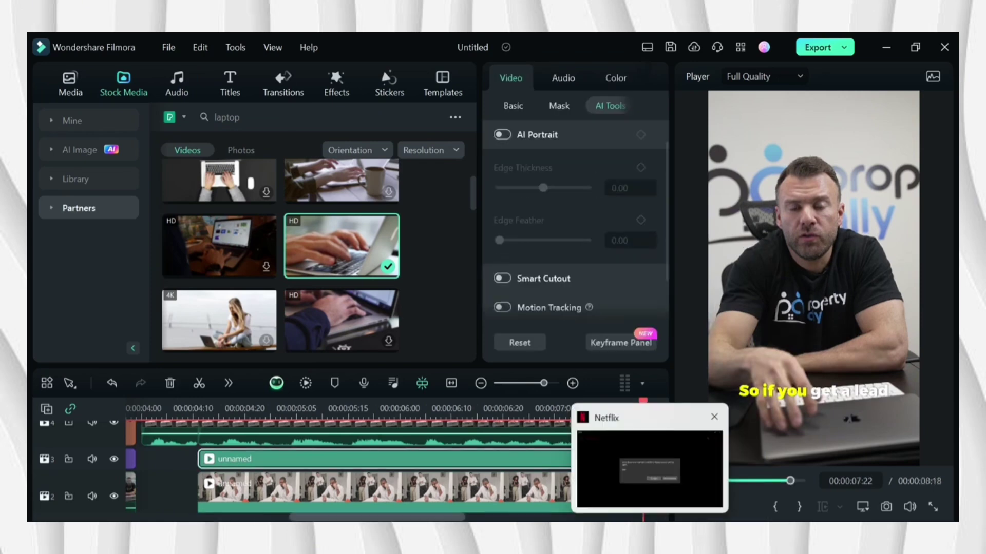
- Trim the stock meeting clip to end at 7:19 and shorten the laptop clip's end
drag(585, 459, 523, 459)
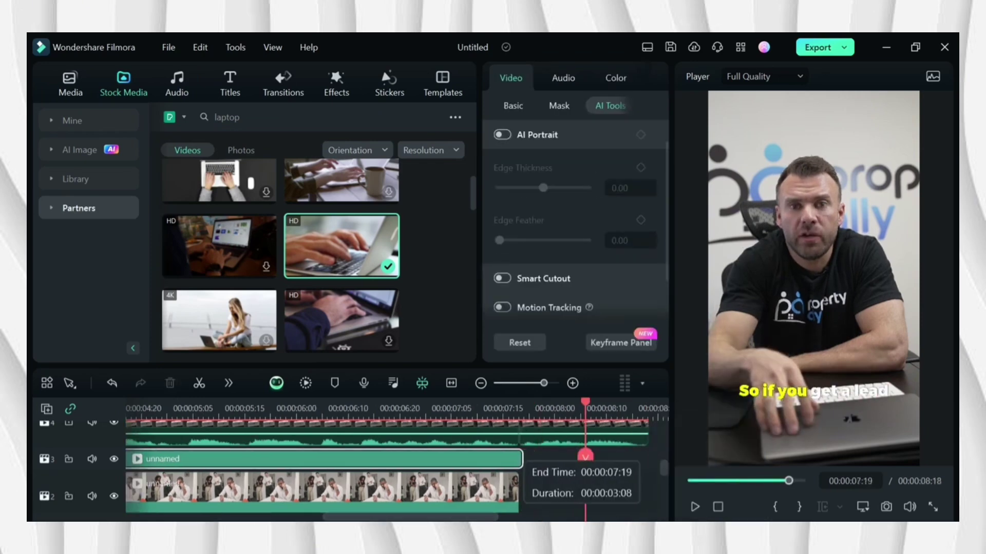
click(405, 459)
scroll(404, 460, up, 1)
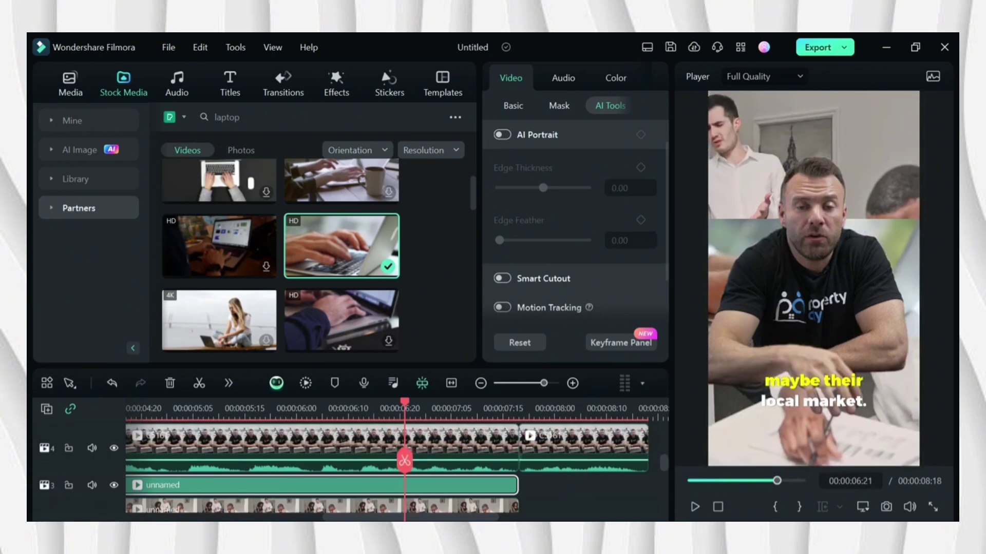
scroll(405, 462, down, 1)
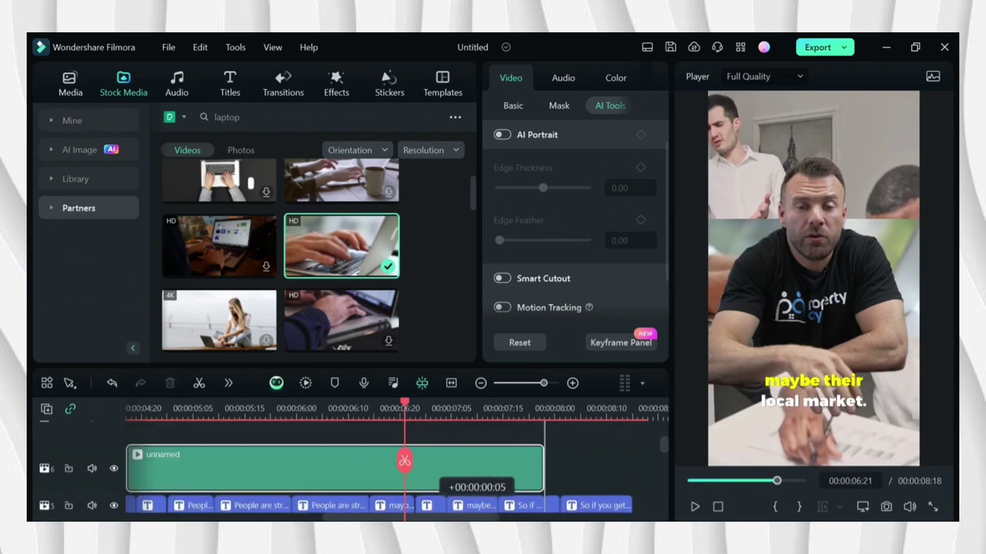
scroll(405, 462, up, 3)
drag(542, 436, 517, 437)
- Move the laptop footage to the bottom of the frame and select the laptop clip
drag(813, 279, 809, 413)
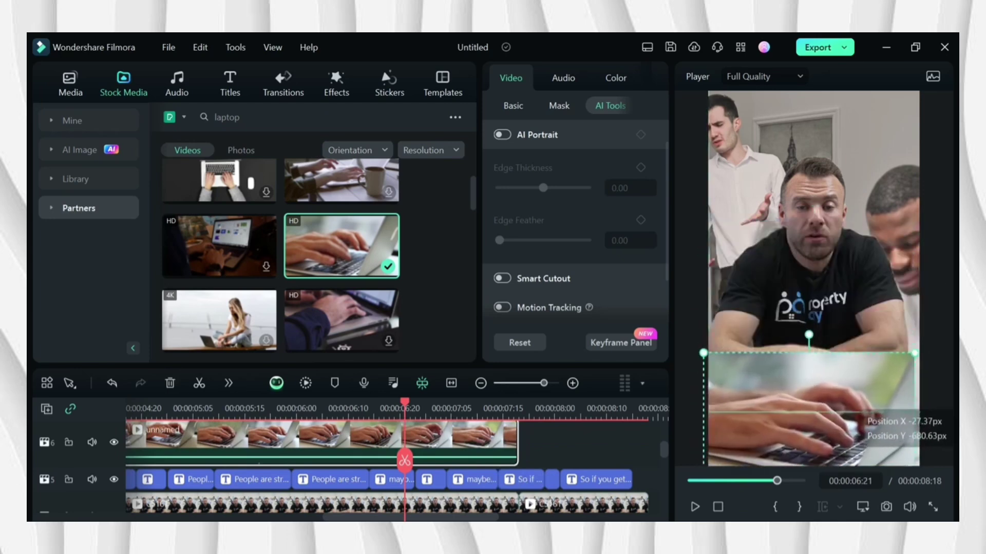
drag(914, 353, 929, 345)
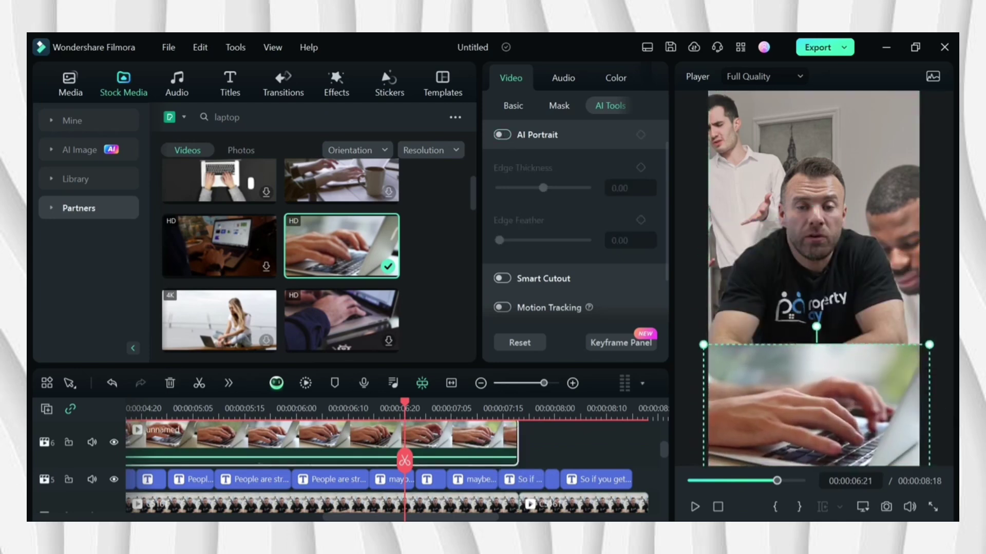
scroll(396, 469, down, 2)
click(308, 500)
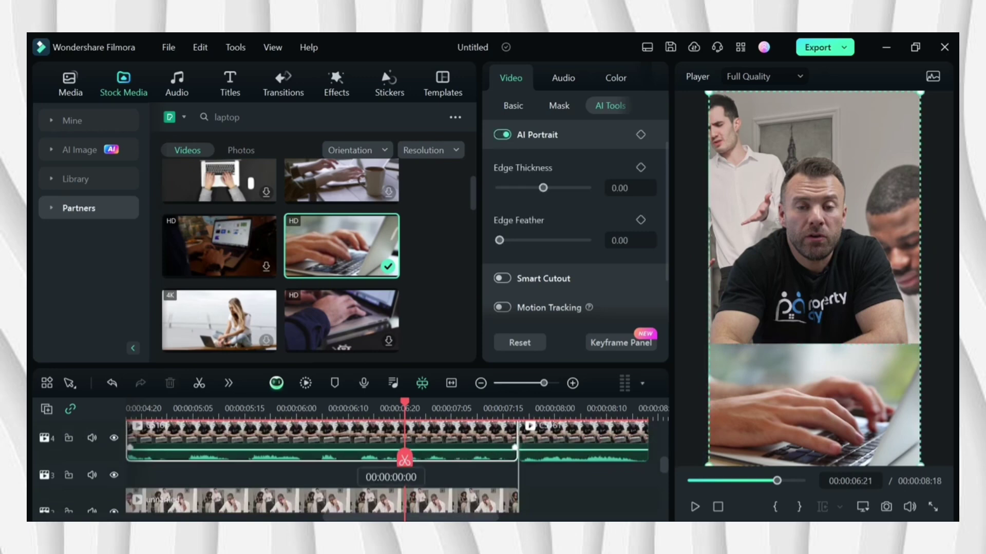
scroll(396, 463, up, 2)
click(308, 429)
scroll(396, 470, down, 2)
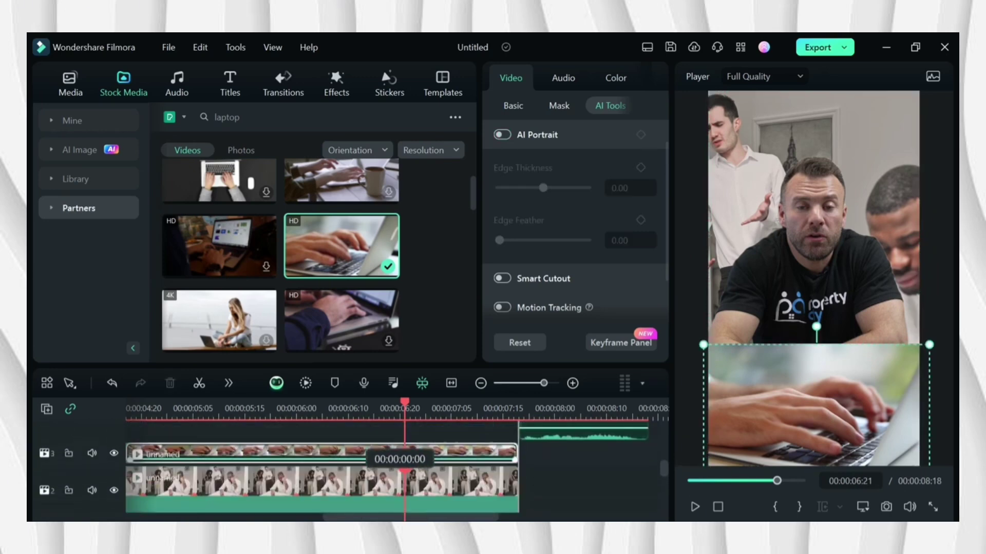
scroll(395, 460, left, 3)
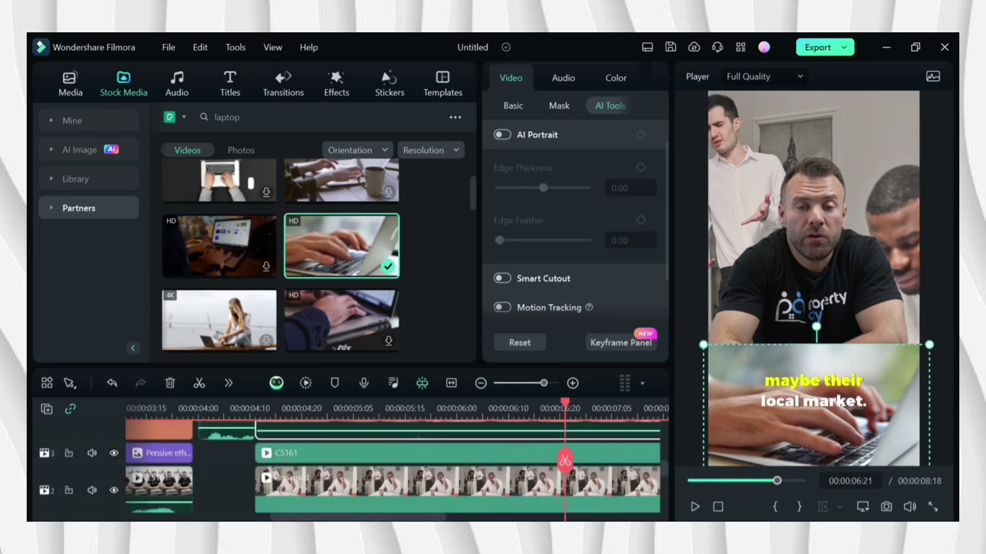
- Try a single-line linear mask on the laptop clip, then set Mask to None and undo its Fade In
click(559, 105)
click(557, 235)
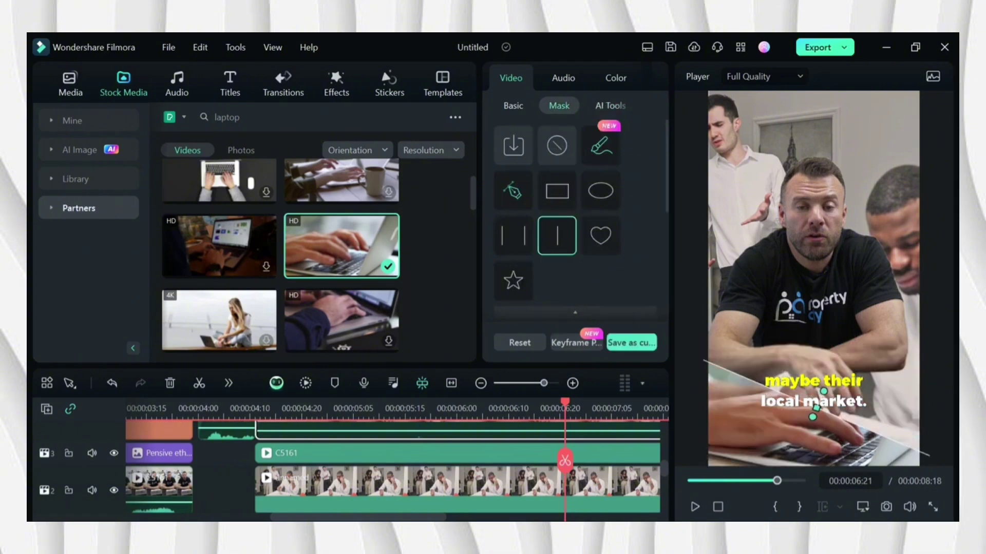
drag(816, 408, 825, 353)
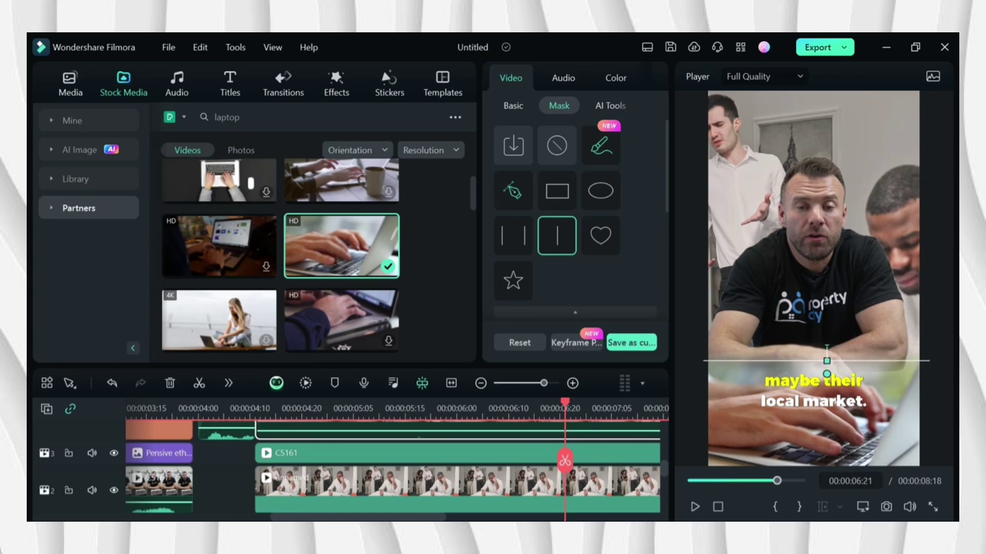
click(557, 145)
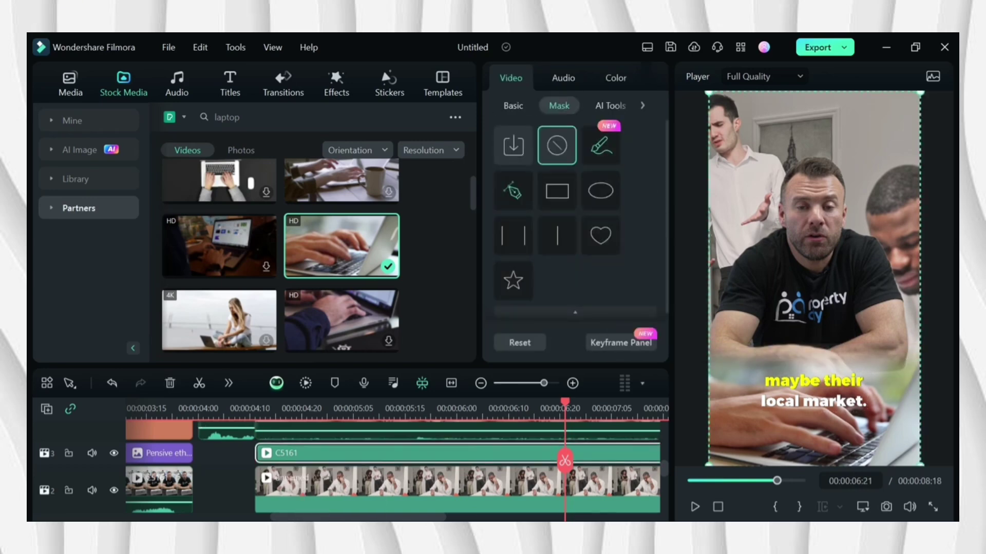
click(609, 105)
click(531, 174)
drag(565, 403, 271, 403)
key(ctrl+z)
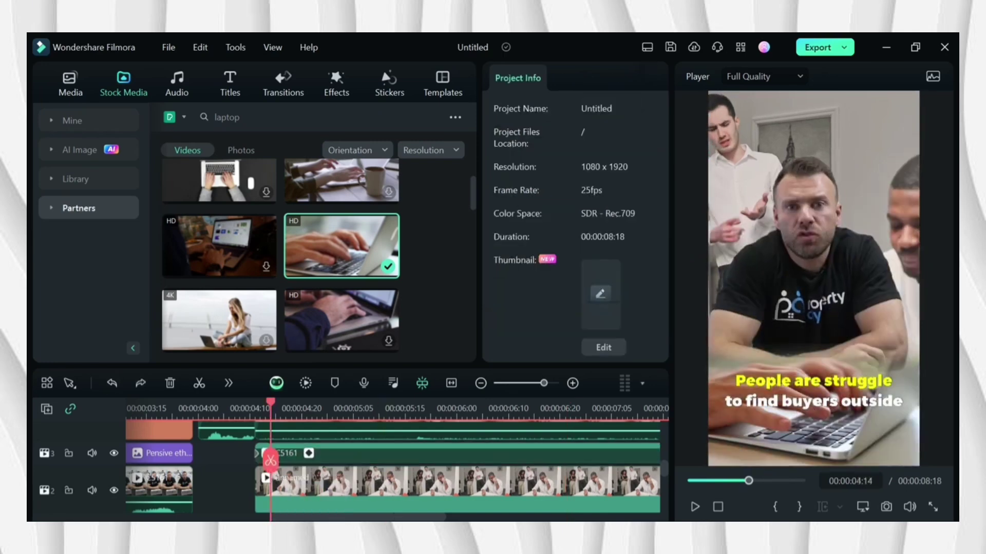
- Apply the Fade In animation to the clip on track 2 and stop the preview
click(457, 485)
click(609, 105)
click(531, 174)
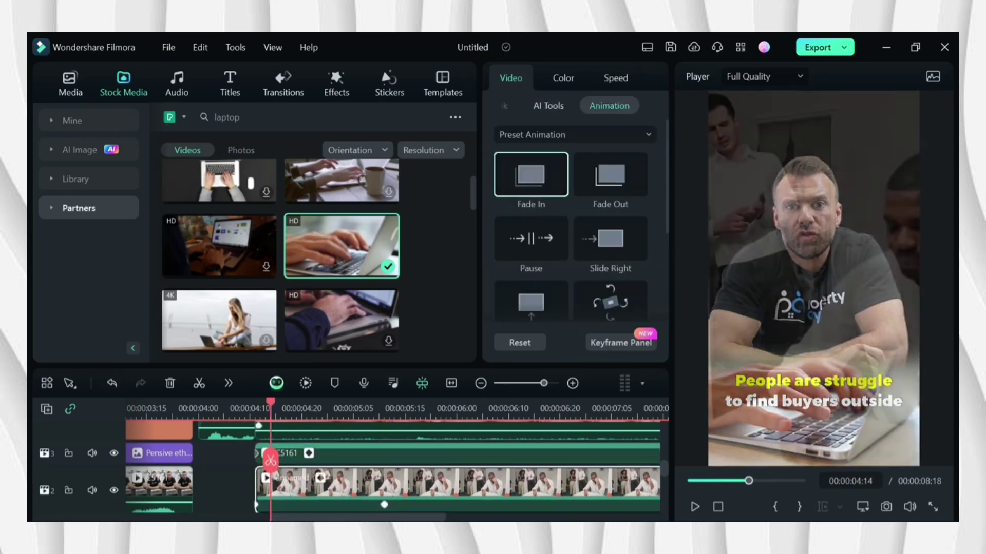
scroll(390, 462, down, 1)
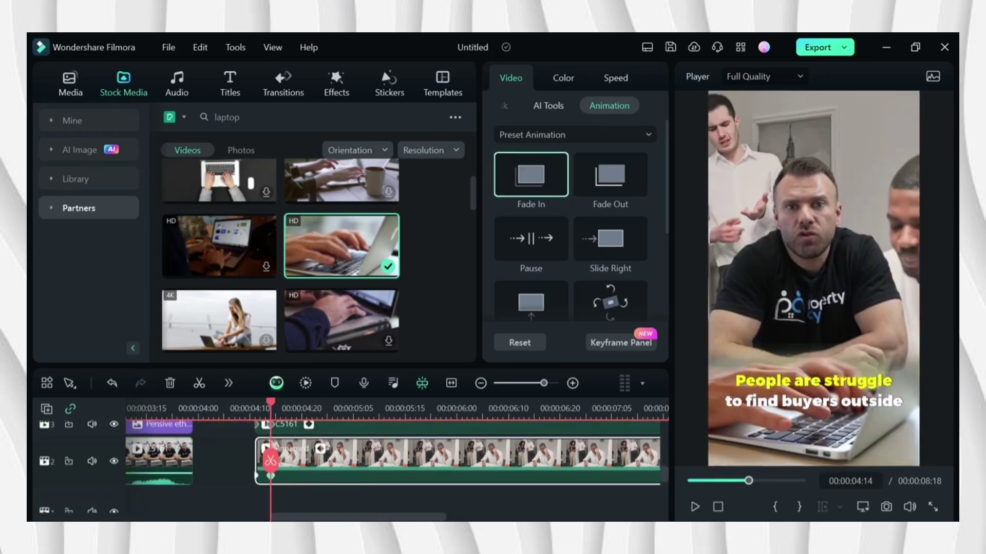
key(space)
scroll(415, 462, up, 2)
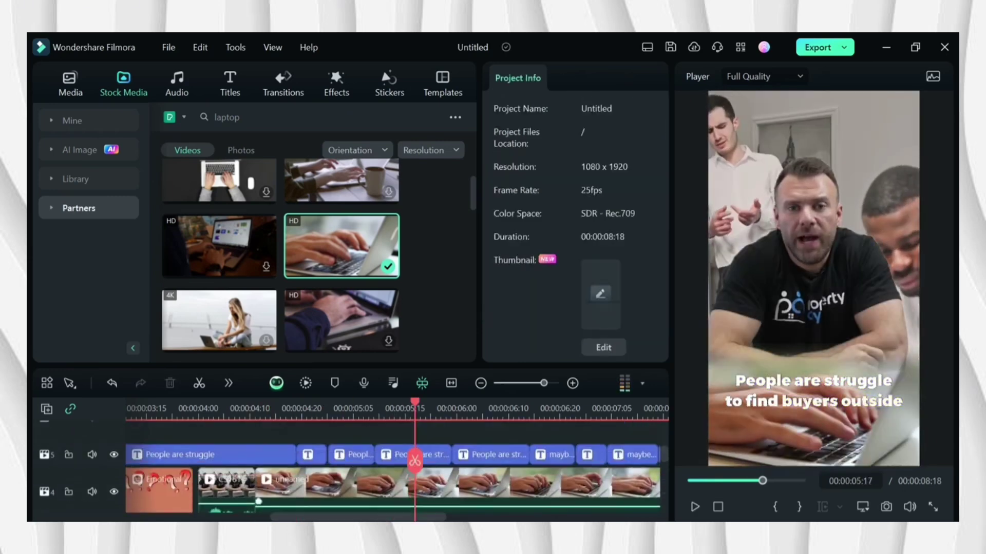
- Combine the selected timeline clips into Compound Clip 1 with the default name
scroll(415, 461, down, 2)
click(360, 478)
scroll(359, 478, up, 3)
right_click(347, 465)
click(406, 112)
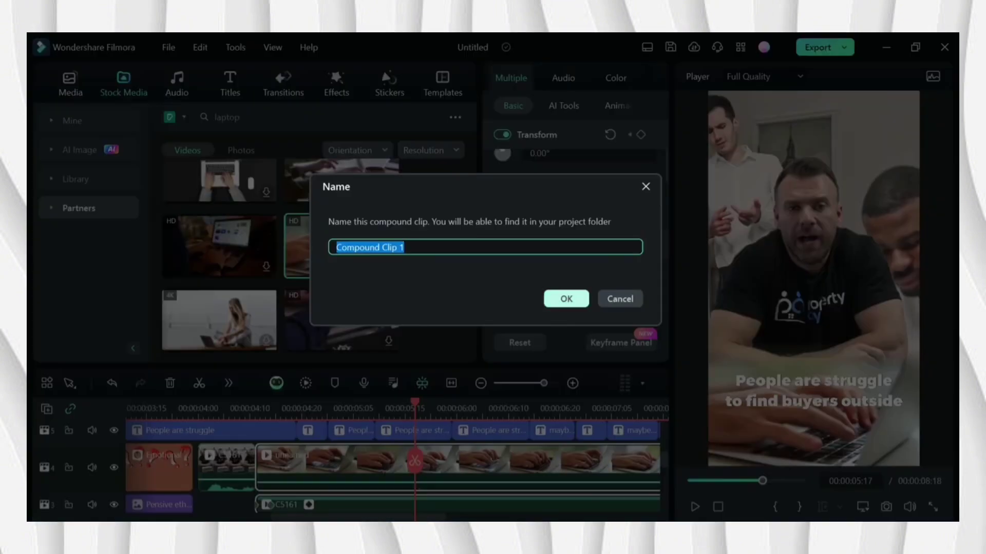
key(Return)
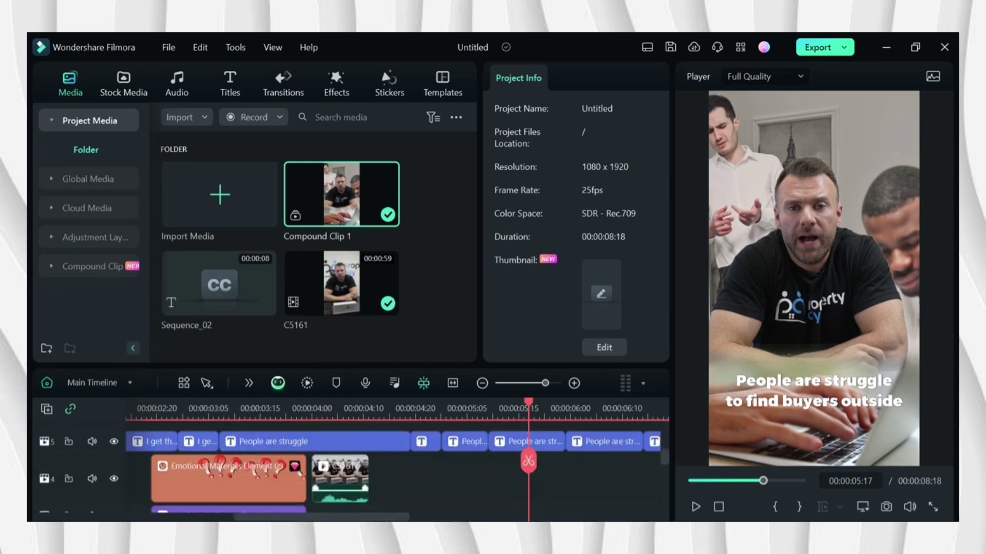
- Undo the last change, then create Compound Clip 2 and Compound Clip 3 from the next sections
key(ctrl+z)
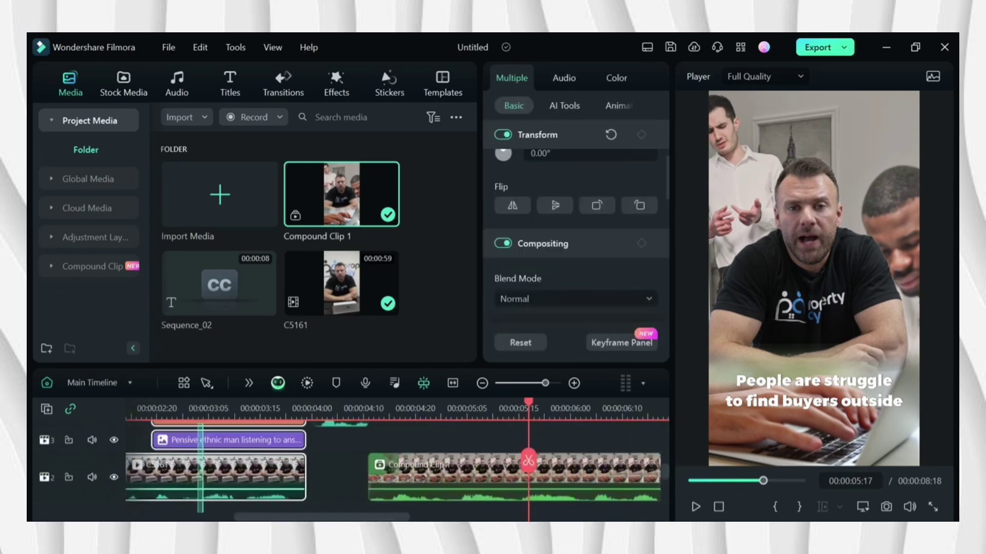
right_click(205, 473)
click(256, 113)
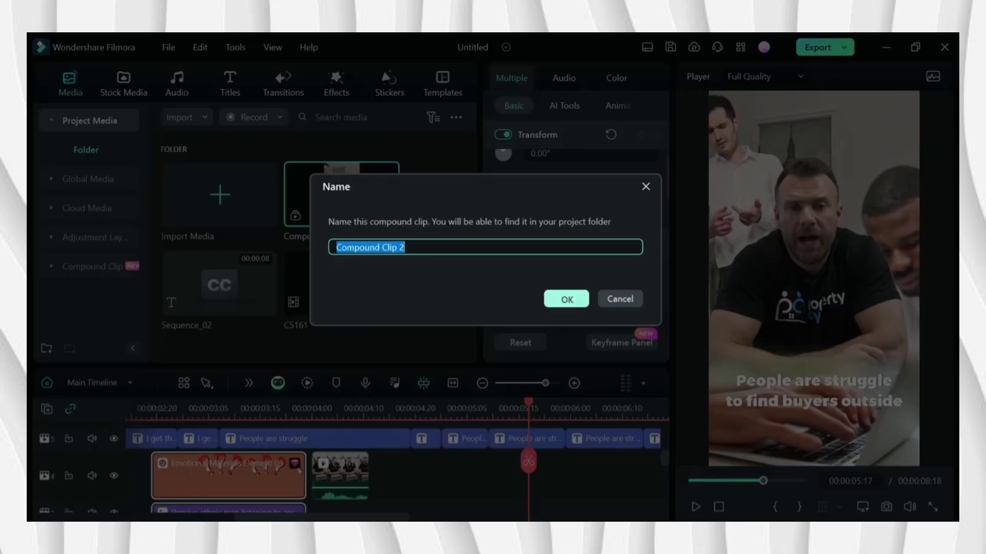
key(Return)
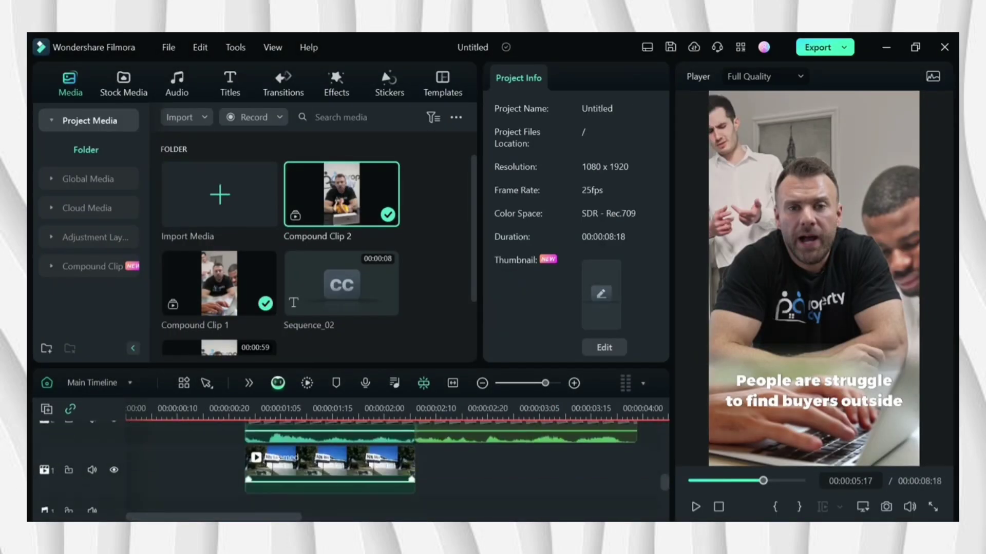
right_click(336, 460)
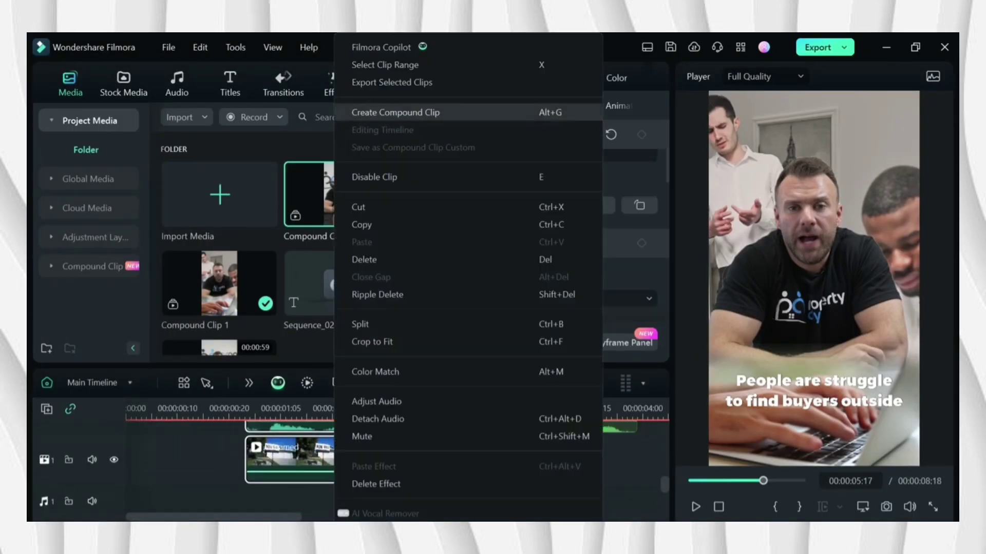
click(396, 113)
key(Return)
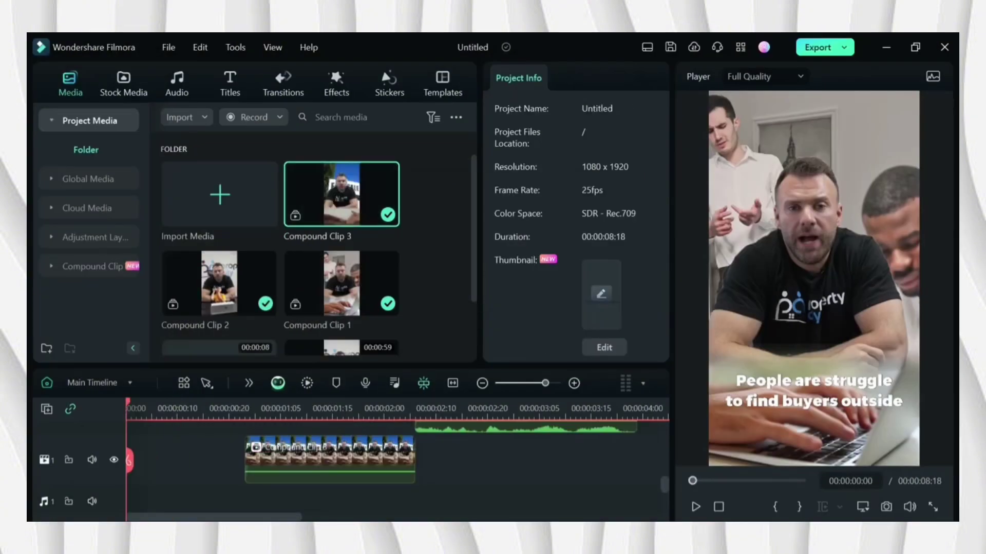
- Split the clip at 00:00:00:09 and enlarge and reposition the speaker in the frame
key(space)
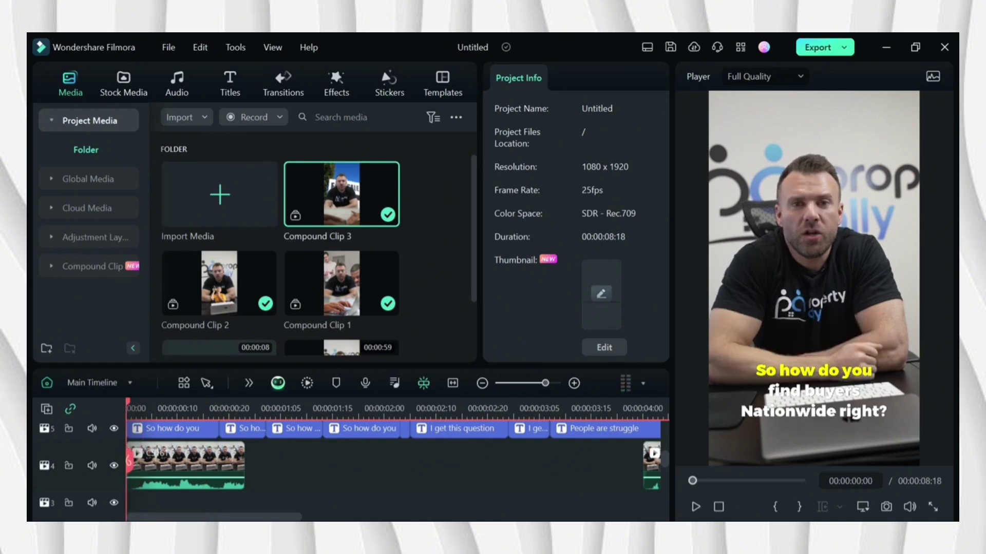
click(172, 461)
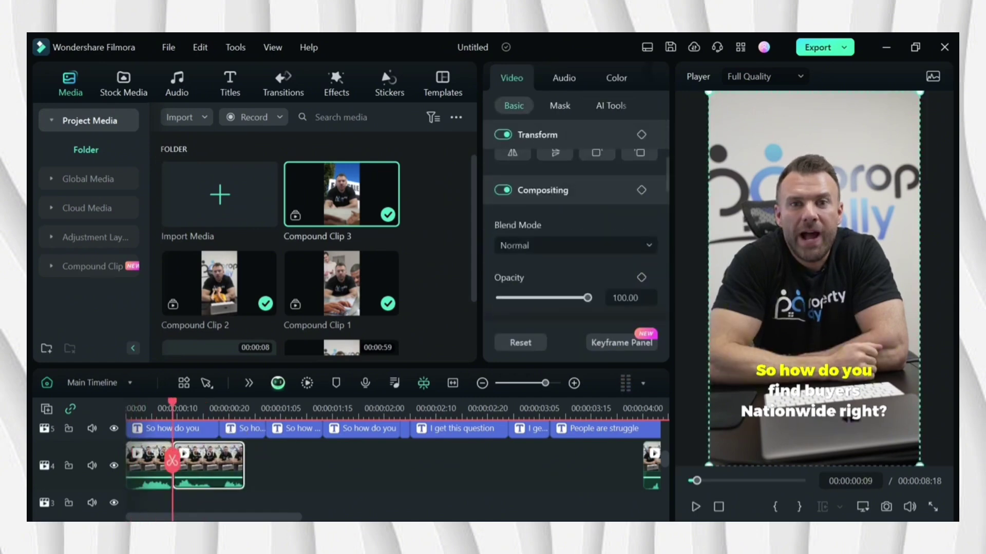
drag(817, 277, 824, 245)
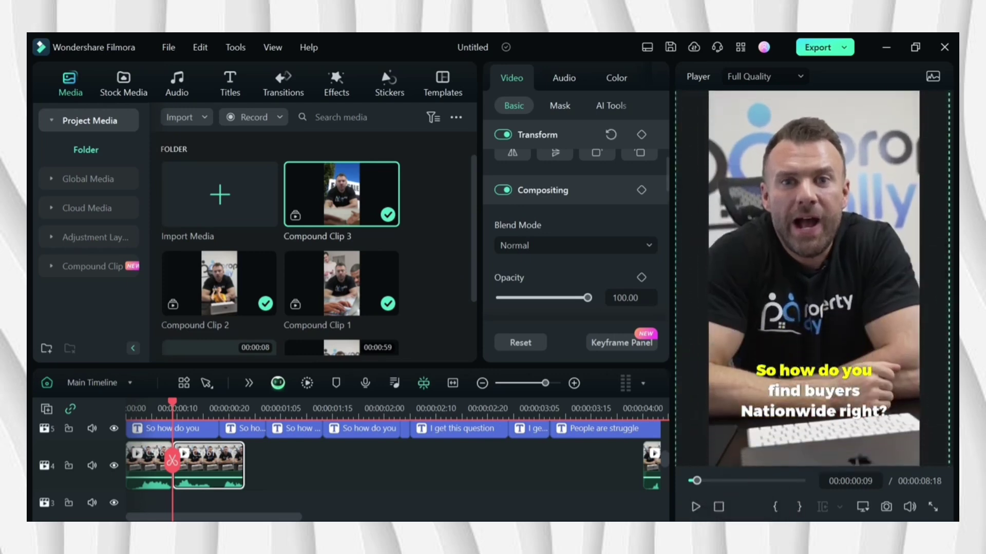
drag(172, 461, 128, 461)
- Select all the timeline clips and group them into Compound Clip 4
scroll(396, 462, down, 1)
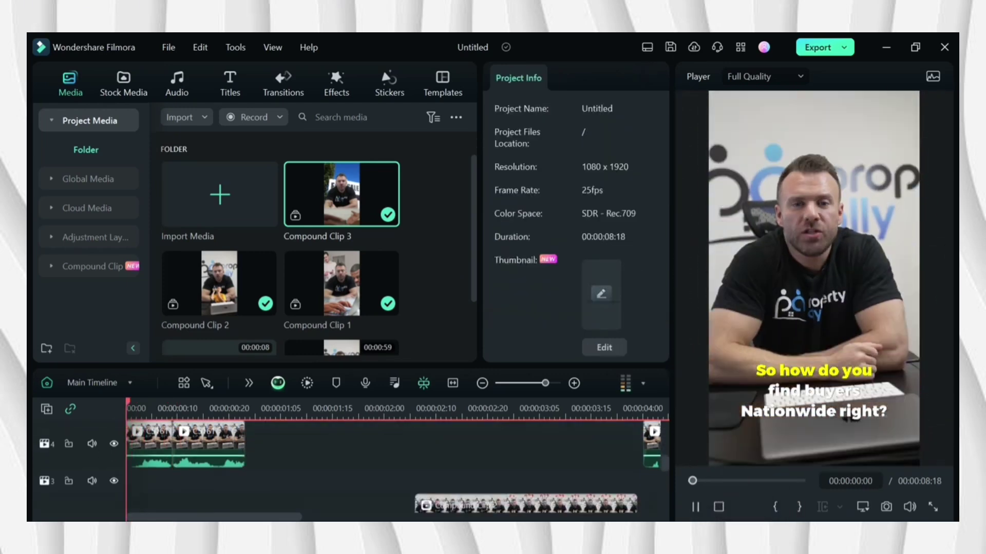
key(ctrl+a)
right_click(206, 444)
click(265, 111)
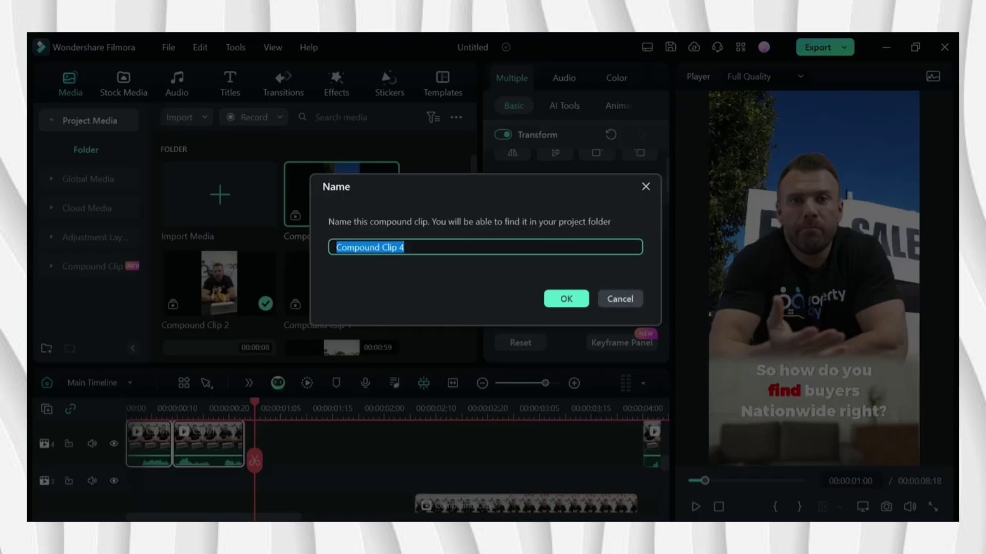
key(Return)
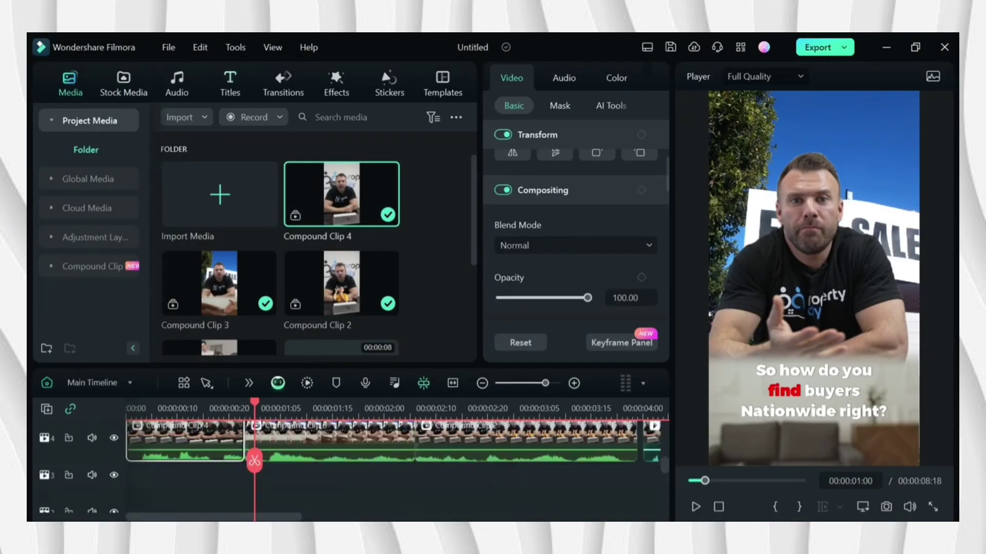
- Search the transitions for 'light' and place Light Leaks on the first two clip joints
click(283, 84)
click(279, 118)
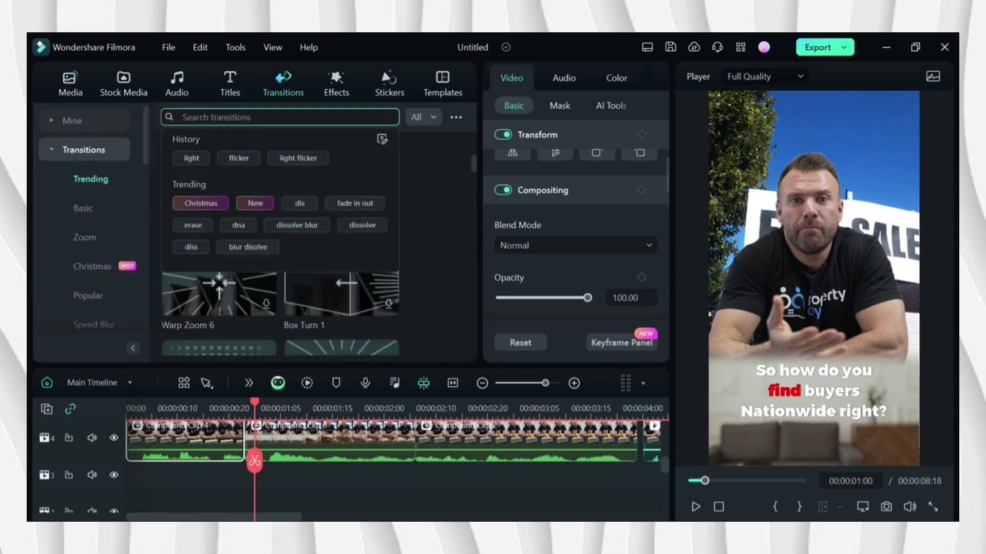
click(191, 157)
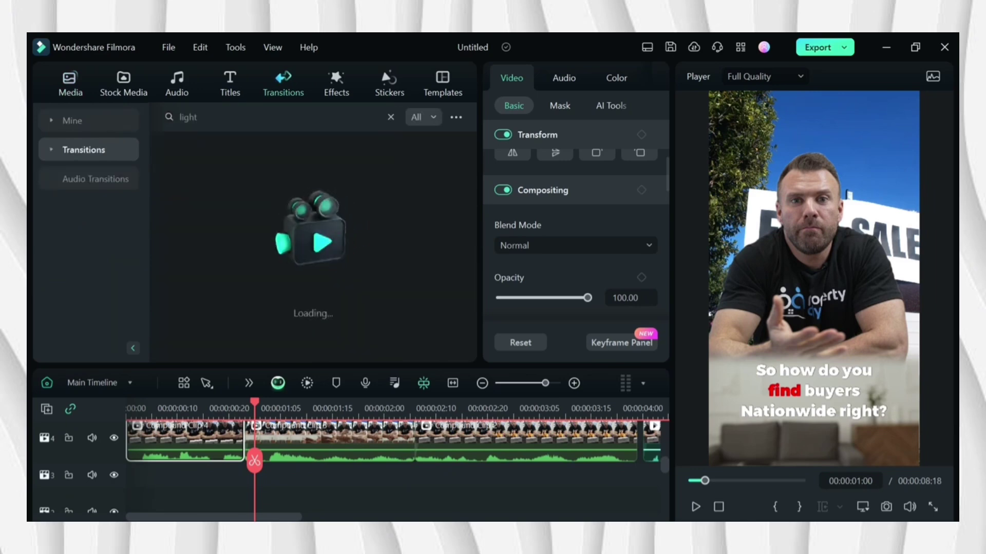
drag(219, 295, 245, 467)
drag(341, 295, 415, 475)
- Shorten the first transition and add another Light Leaks at the compound clip's start
drag(255, 461, 246, 465)
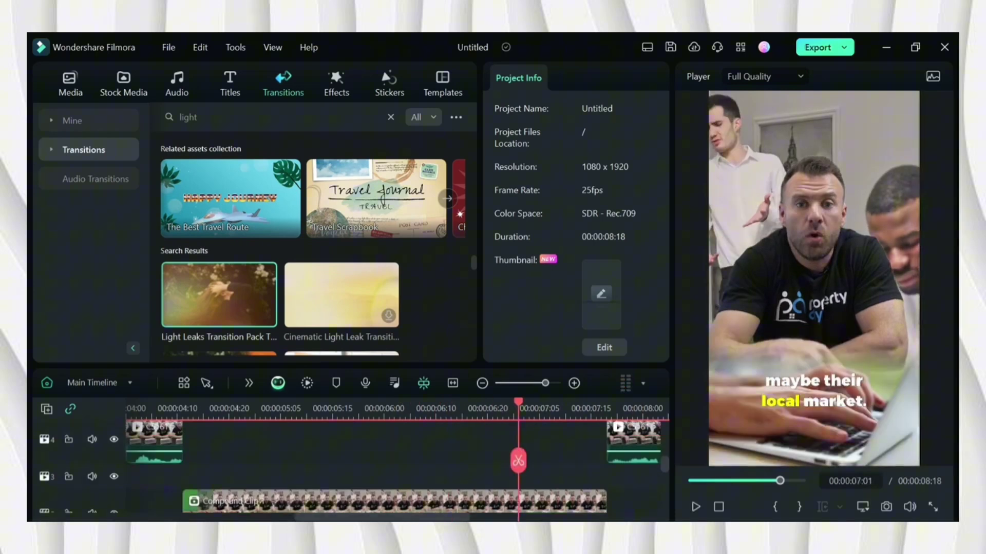
click(395, 442)
scroll(279, 244, down, 3)
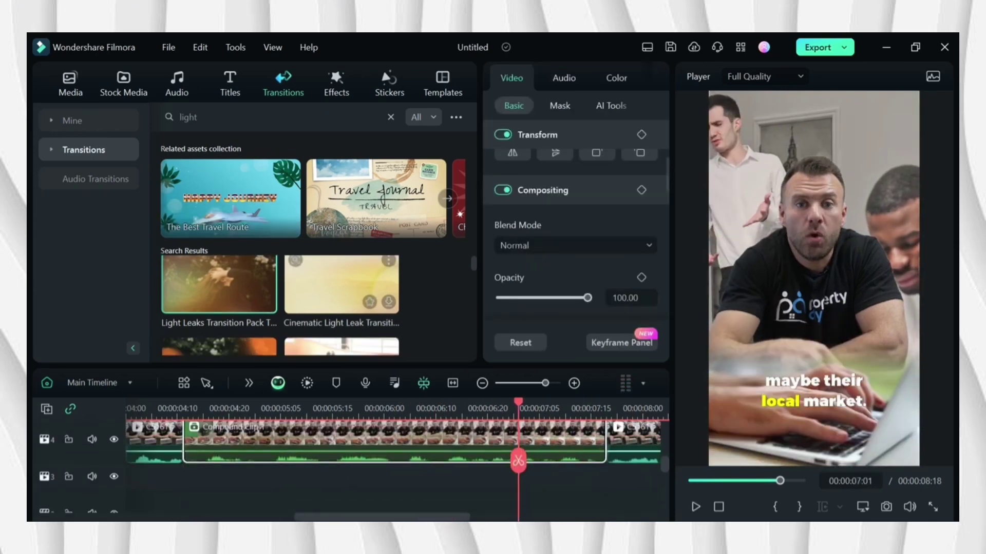
scroll(280, 244, up, 1)
drag(219, 260, 169, 441)
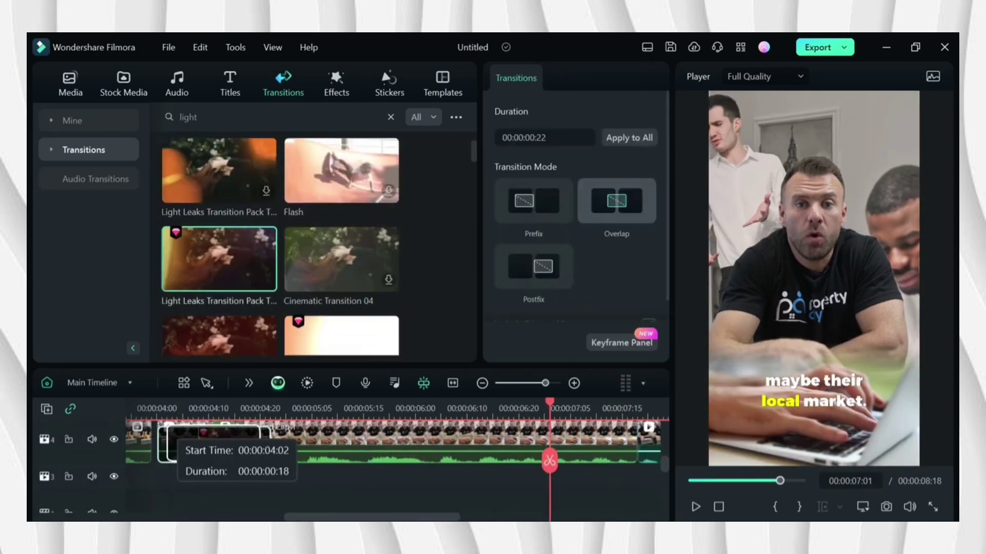
- Render a smooth-playback preview of the timeline with its 00:00:00:04 Light Leaks transitions
scroll(398, 441, right, 5)
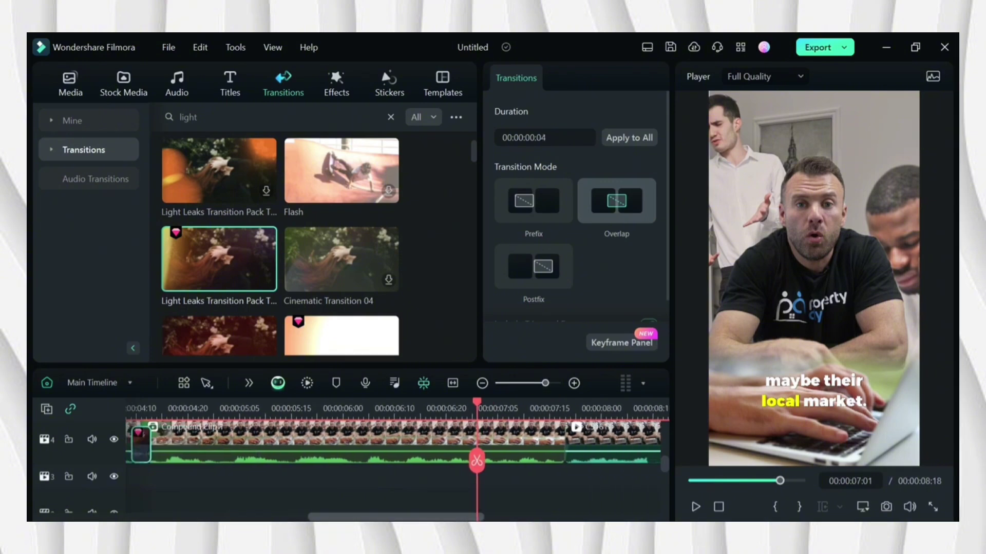
scroll(354, 462, up, 1)
scroll(280, 244, down, 3)
scroll(398, 462, left, 5)
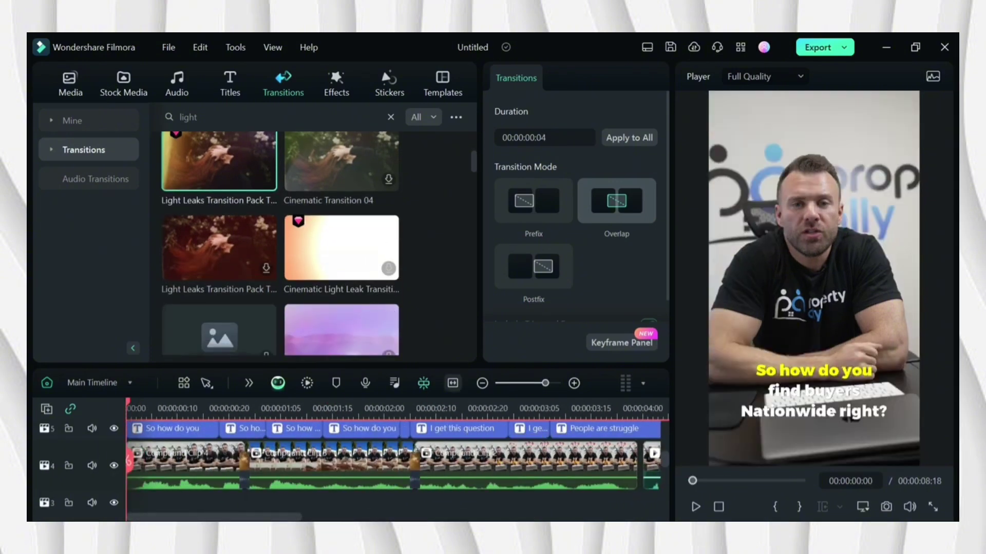
key(Return)
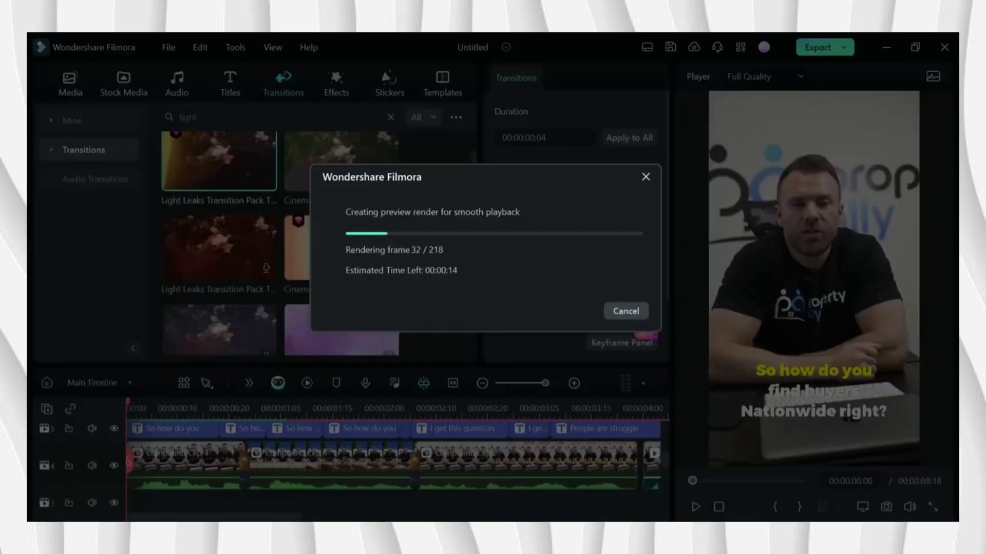